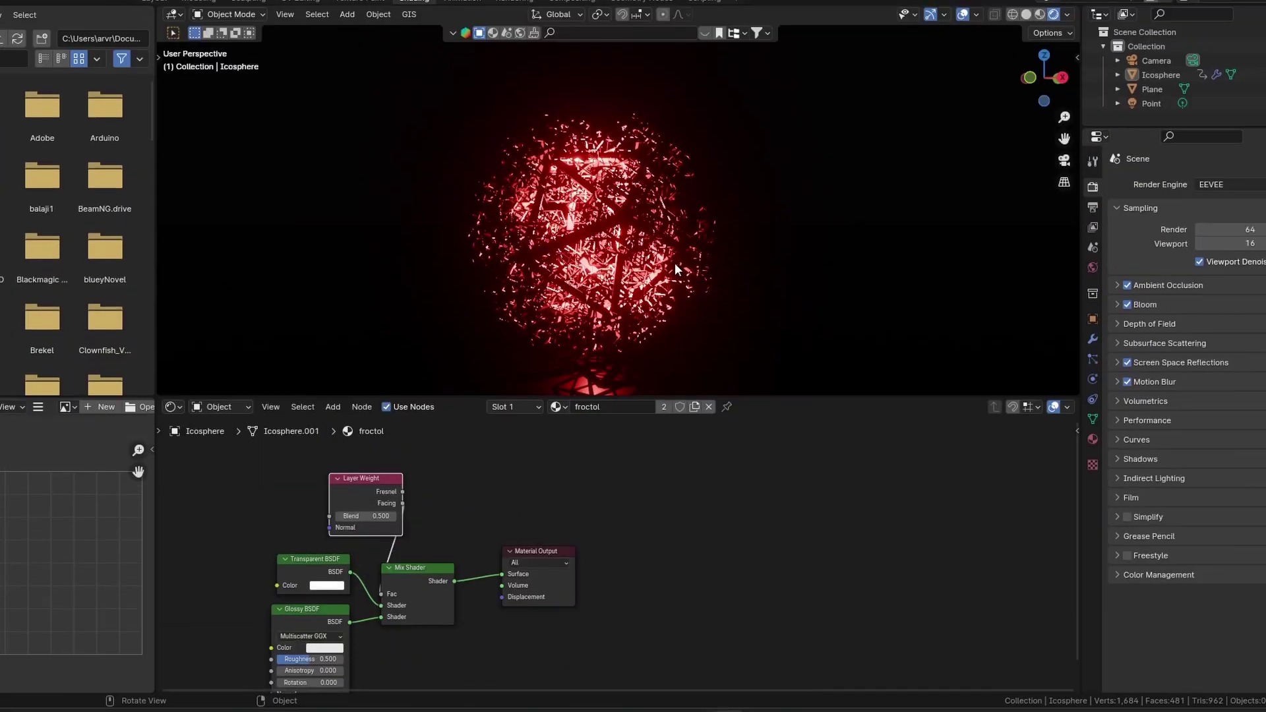
Step: Open the Geometry Nodes workspace and switch the viewport to Material Preview shading
middle_click_drag(674, 263, 589, 213)
scroll(663, 249, "up", 4)
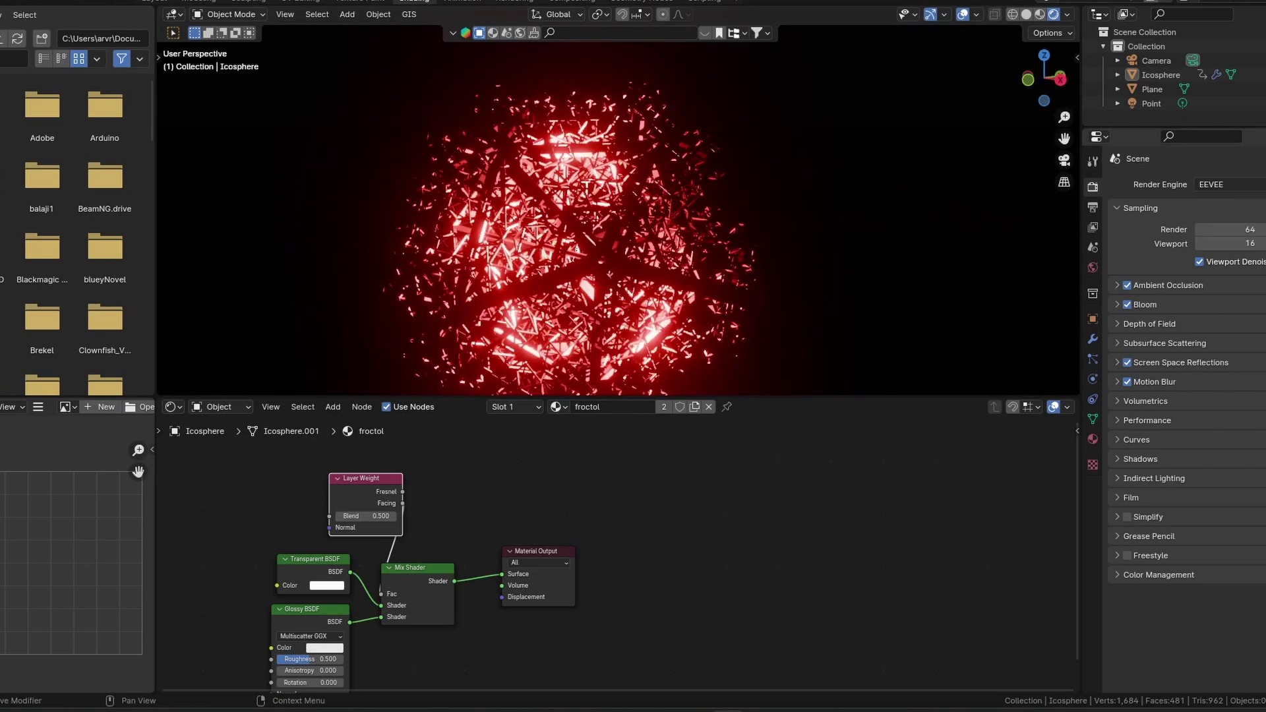
left_click(1040, 14)
mouse_move(577, 254)
middle_mouse_down()
mouse_move(522, 244)
mouse_move(713, 224)
middle_mouse_up()
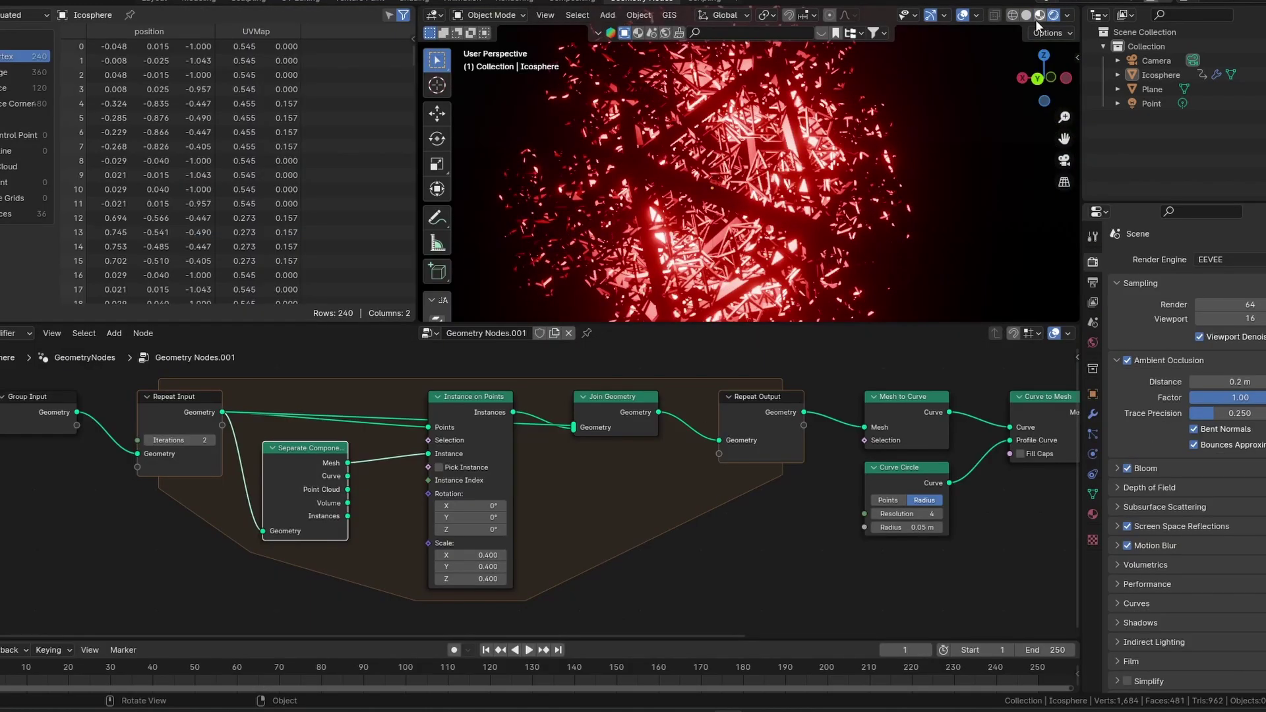
left_click(1040, 15)
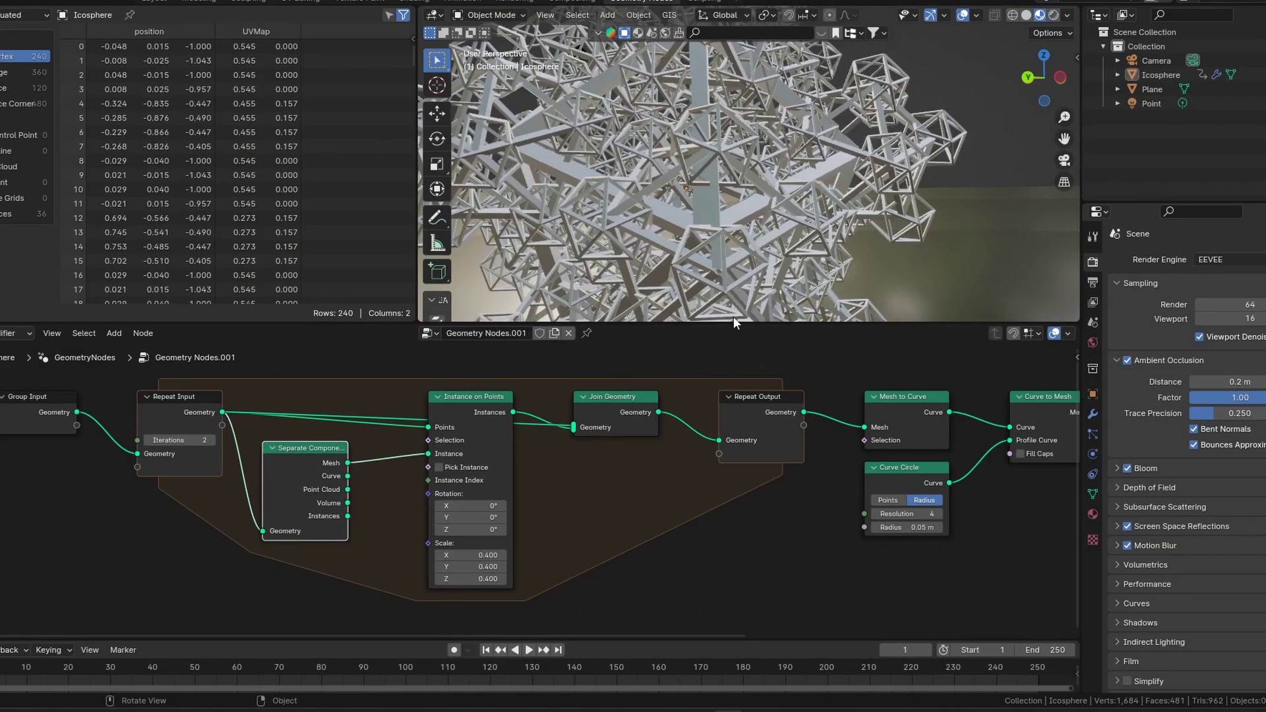
Step: Set the Repeat Input node's iterations to 1
left_click_drag(734, 323, 757, 579)
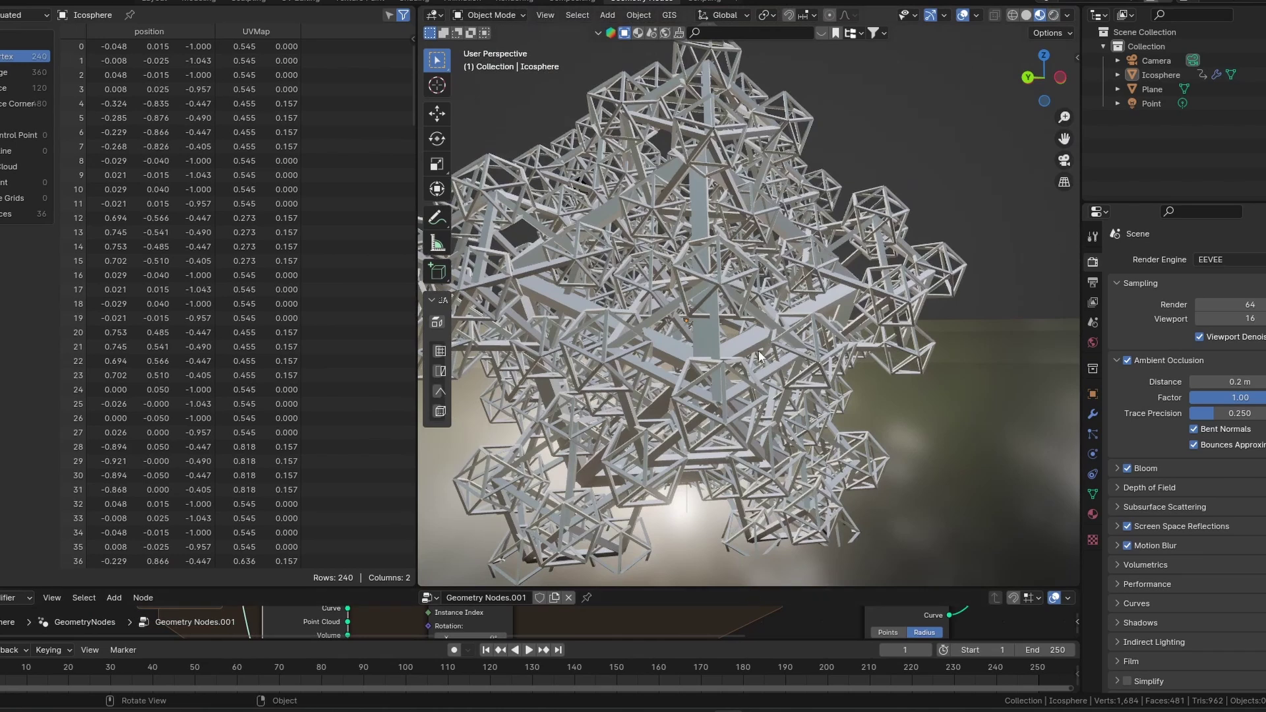
middle_click_drag(759, 350, 734, 283)
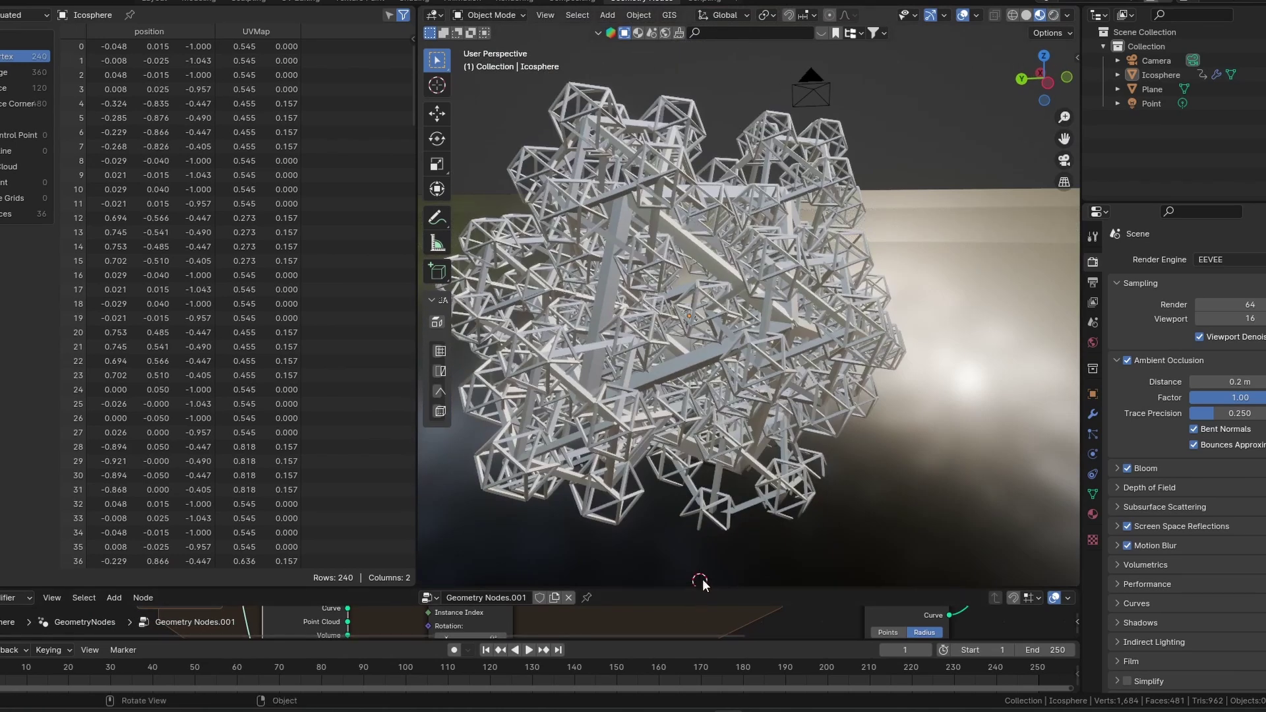
left_click_drag(701, 584, 701, 362)
left_click(204, 459)
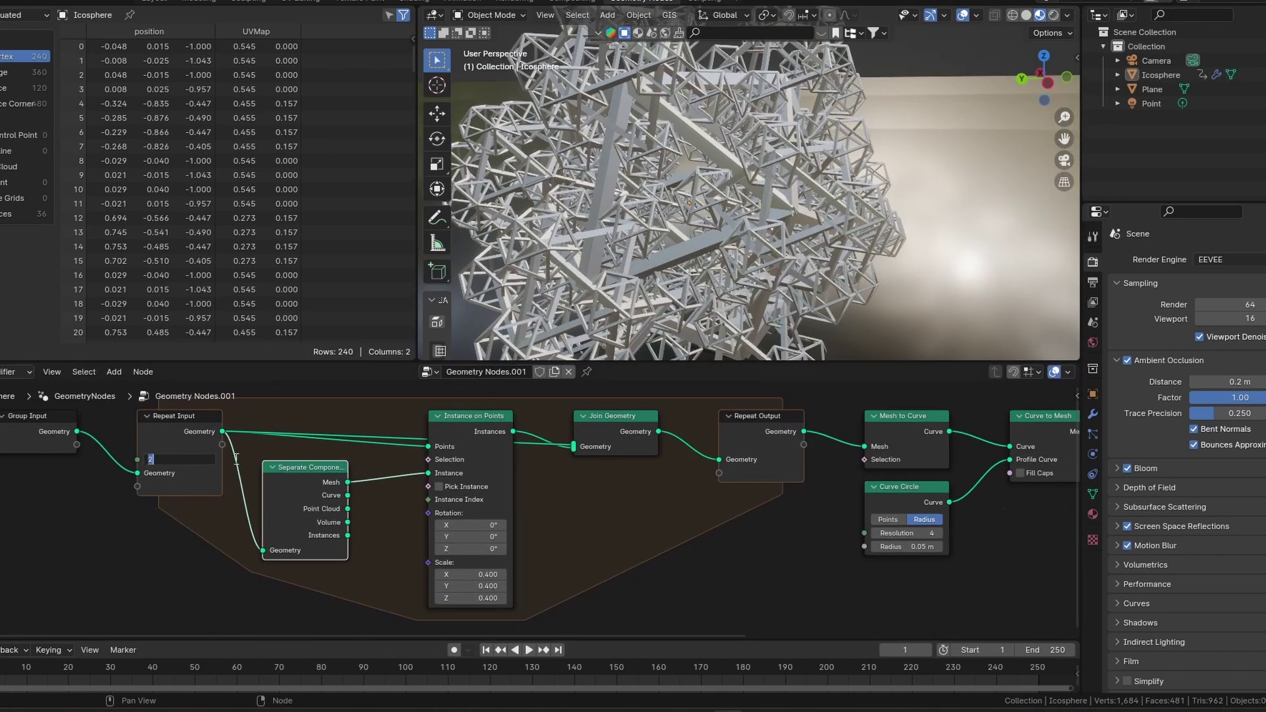
type("1")
key("Return")
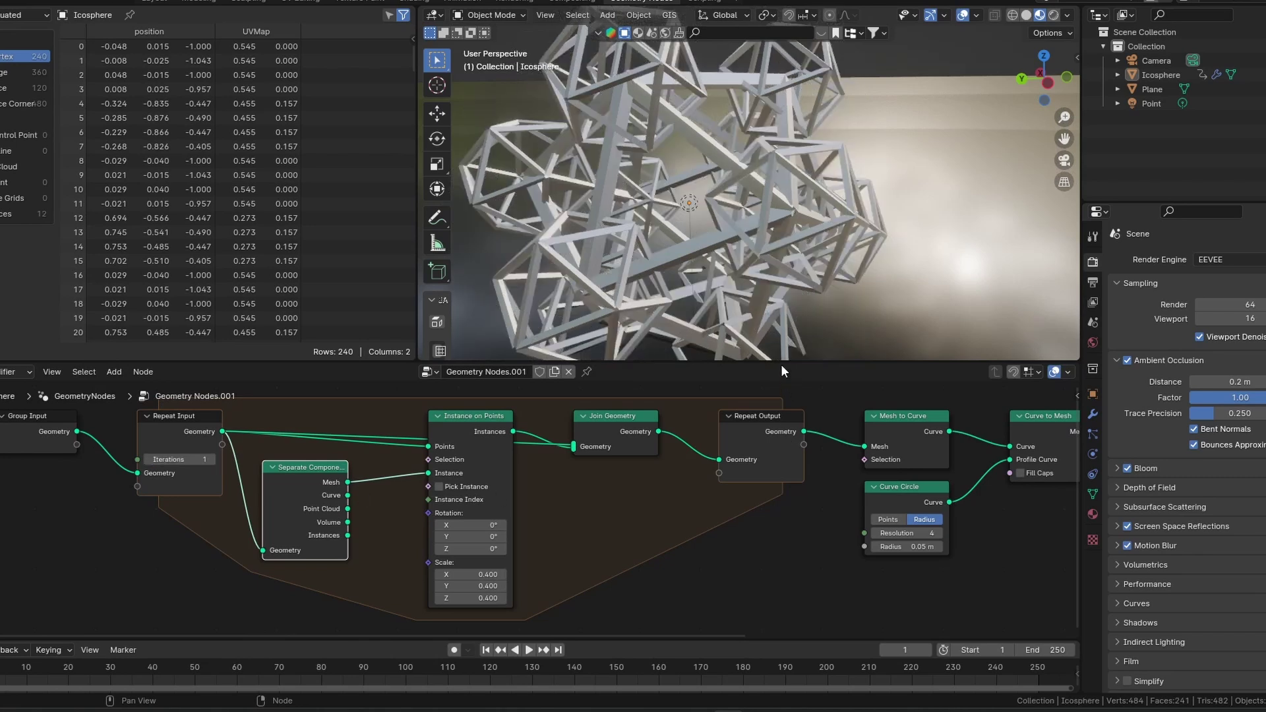
Step: Examine the icosphere fractal with a single repeat iteration from several sides and distances
left_click_drag(782, 364, 785, 512)
middle_click_drag(791, 356, 723, 205)
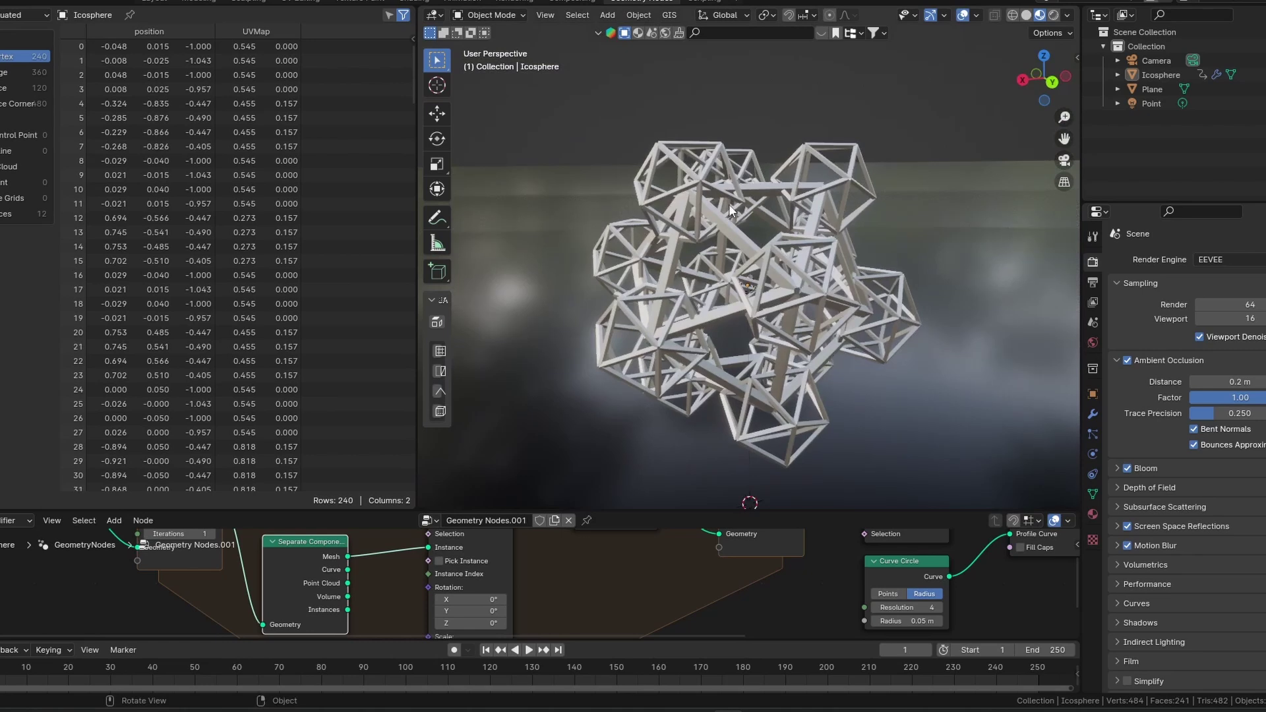
middle_click_drag(692, 284, 686, 320)
scroll(591, 306, "down", 10)
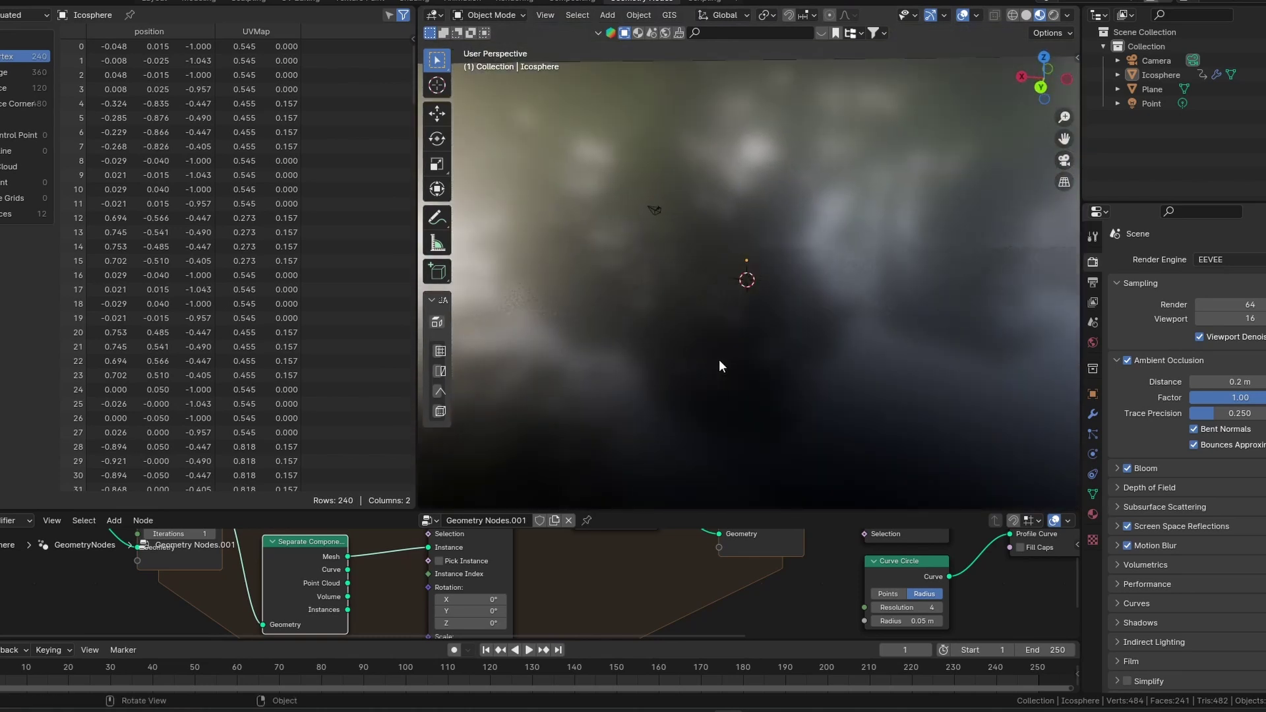
scroll(717, 353, "up", 10)
middle_click_drag(717, 353, 734, 378)
left_click(734, 377)
middle_click_drag(767, 328, 680, 331)
left_click(702, 258)
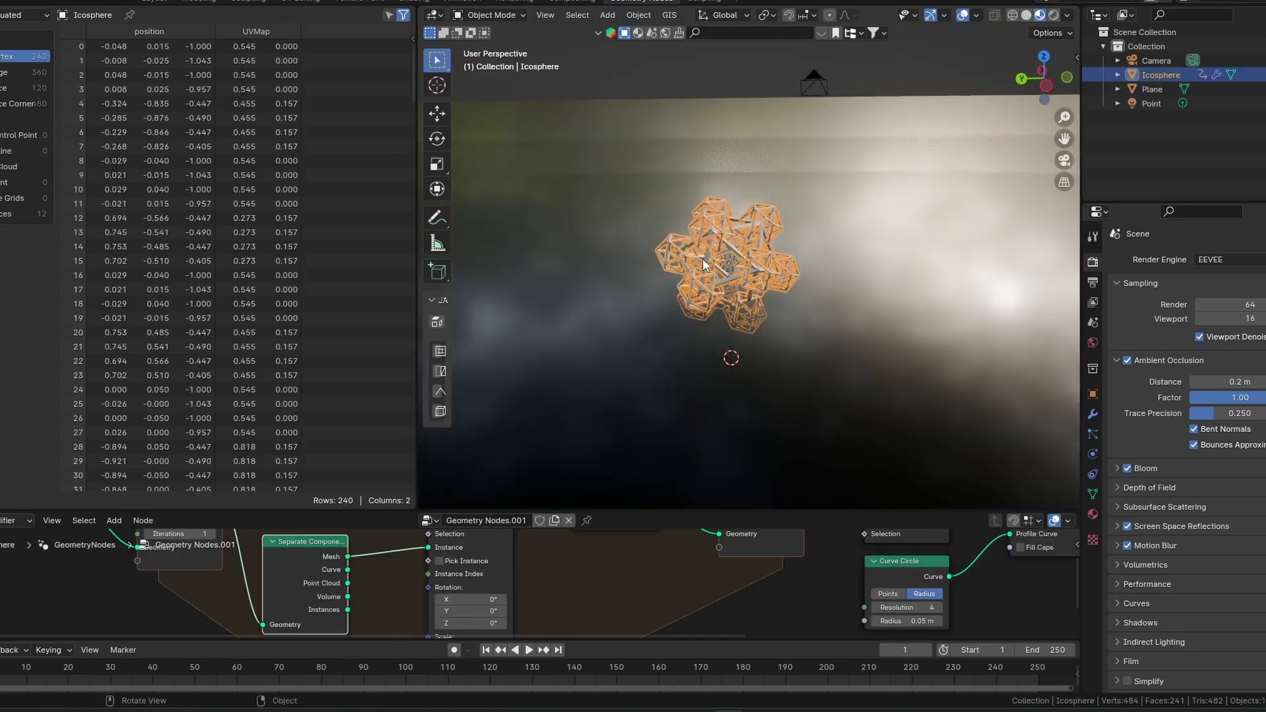
middle_click_drag(822, 313, 1020, 414)
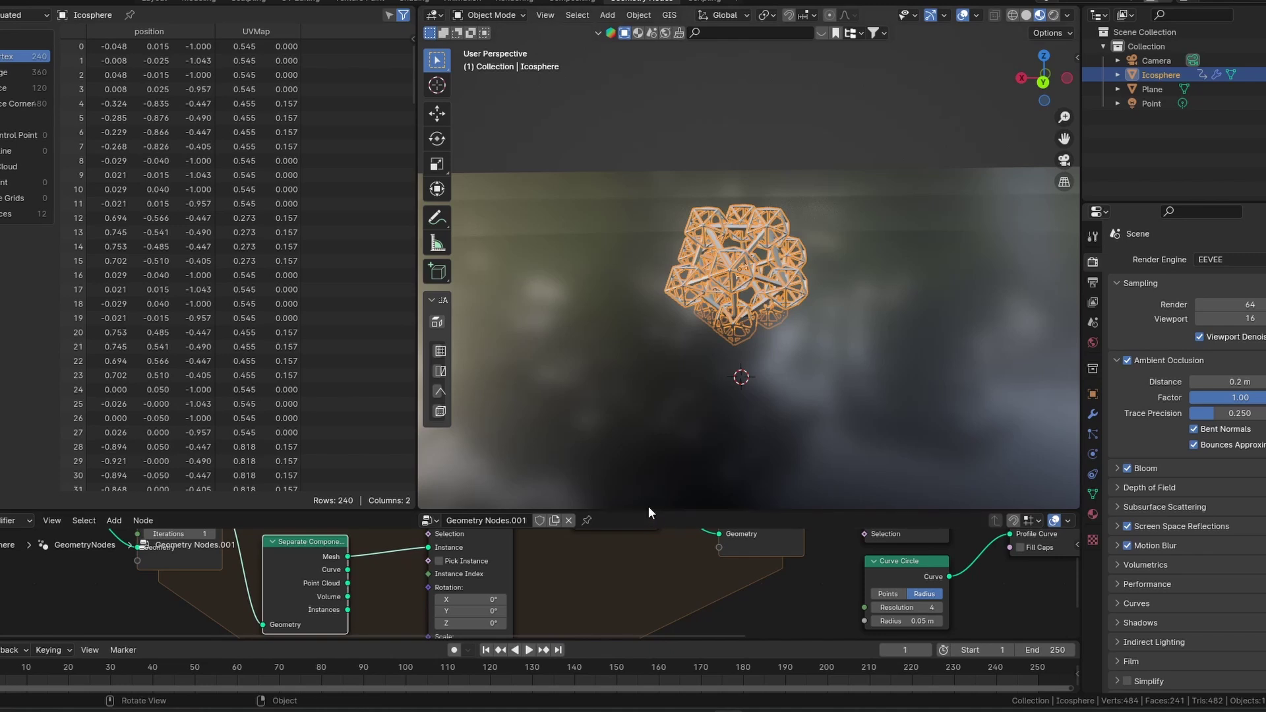
Step: Set the Repeat Input node's iterations to 2 and reselect the icosphere
left_click_drag(649, 511, 654, 330)
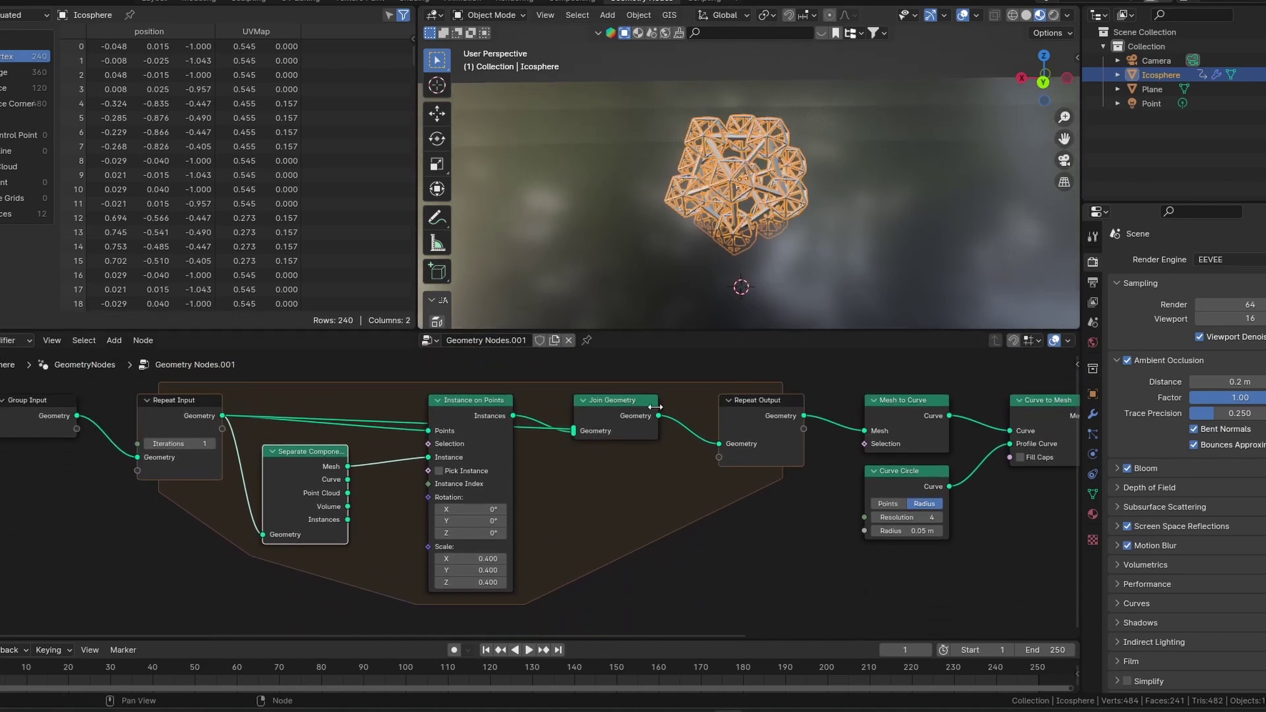
middle_click_drag(476, 461, 501, 455)
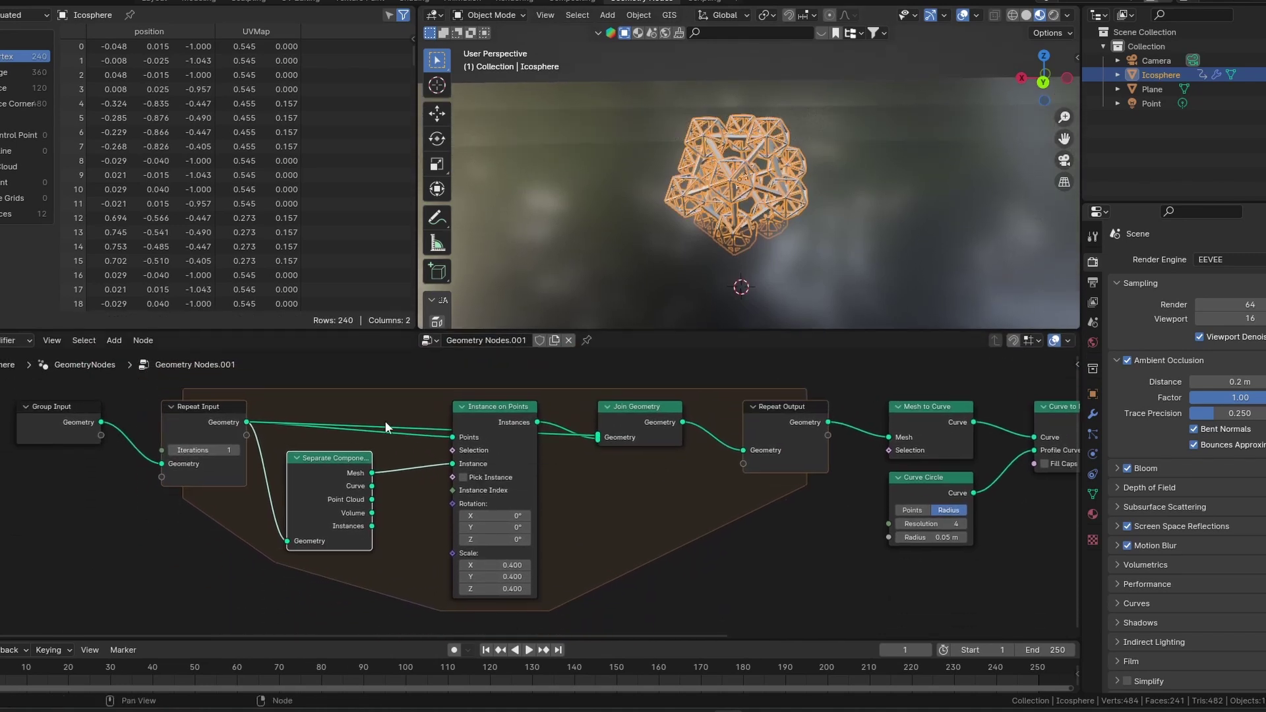
left_click(198, 450)
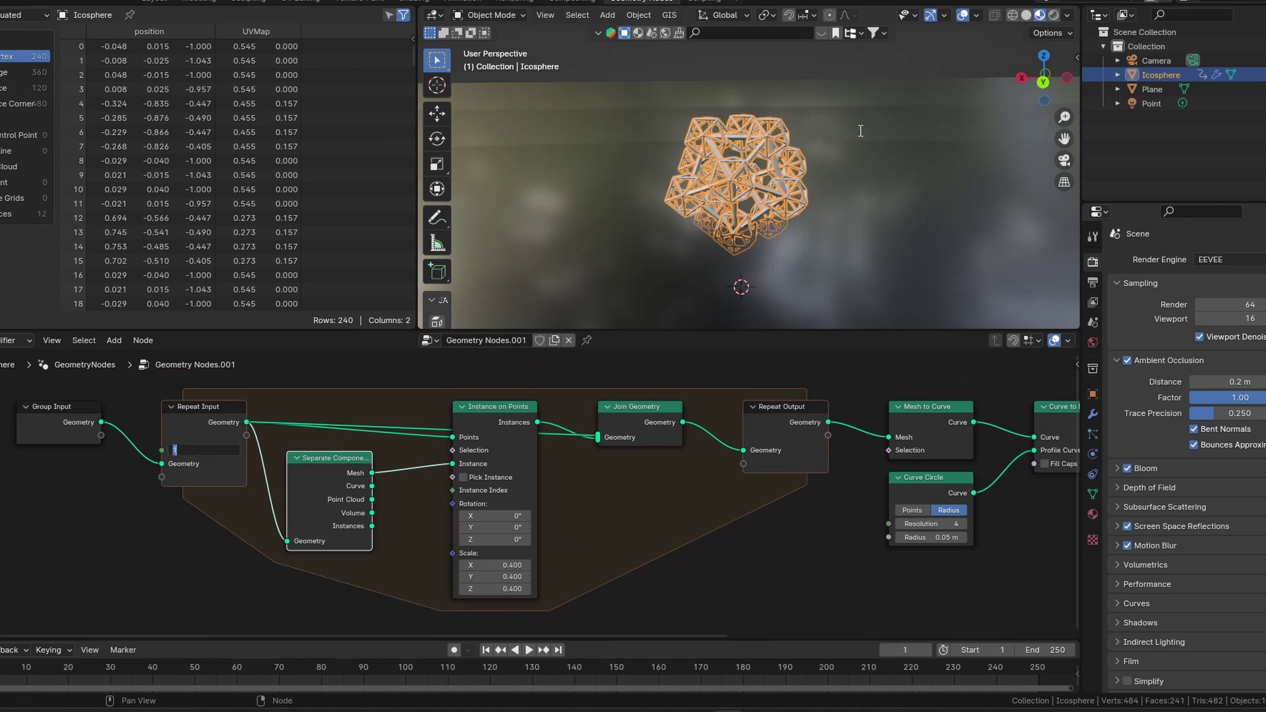
left_click(833, 80)
left_click_drag(196, 449, 200, 449)
left_click(843, 97)
scroll(666, 117, "up", 5)
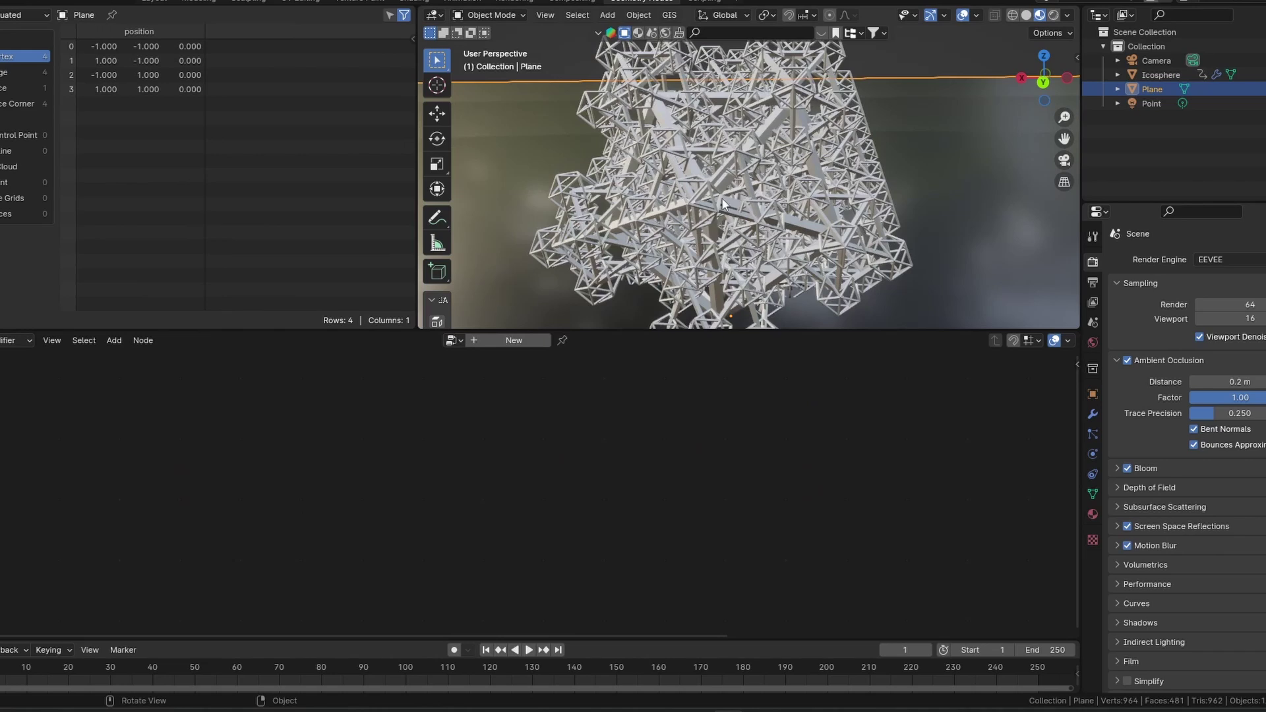
left_click(603, 106)
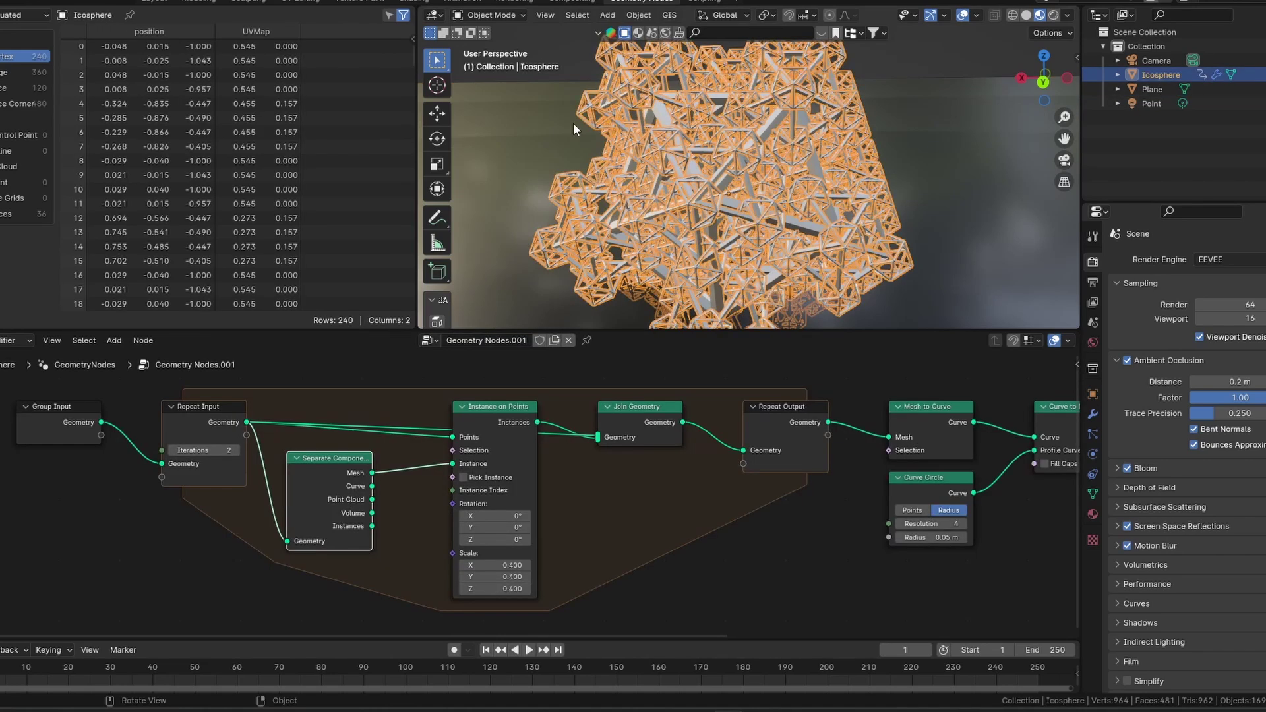
Step: Set the Repeat Input node's iterations to 3
left_click(226, 442)
left_click(226, 448)
type("3")
key("Return")
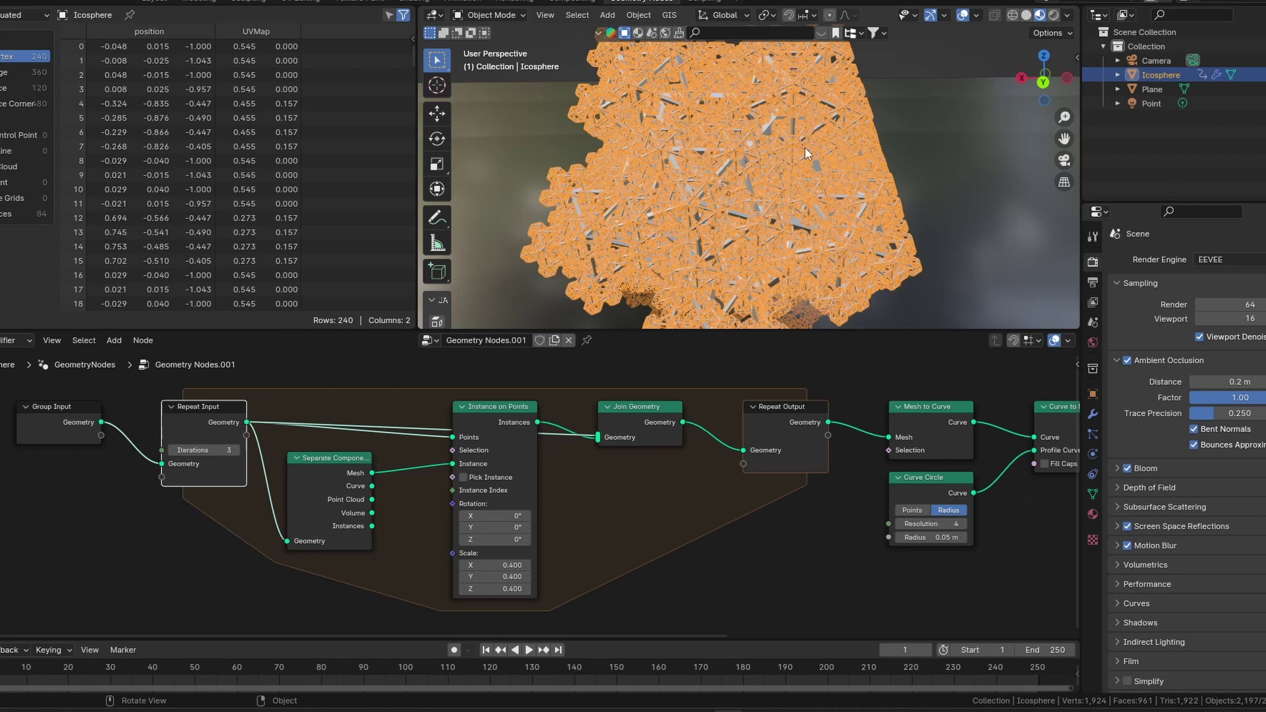
Step: Examine the three-iteration icosphere fractal from several angles, both as a whole and up close inside the lattice
left_click(923, 61)
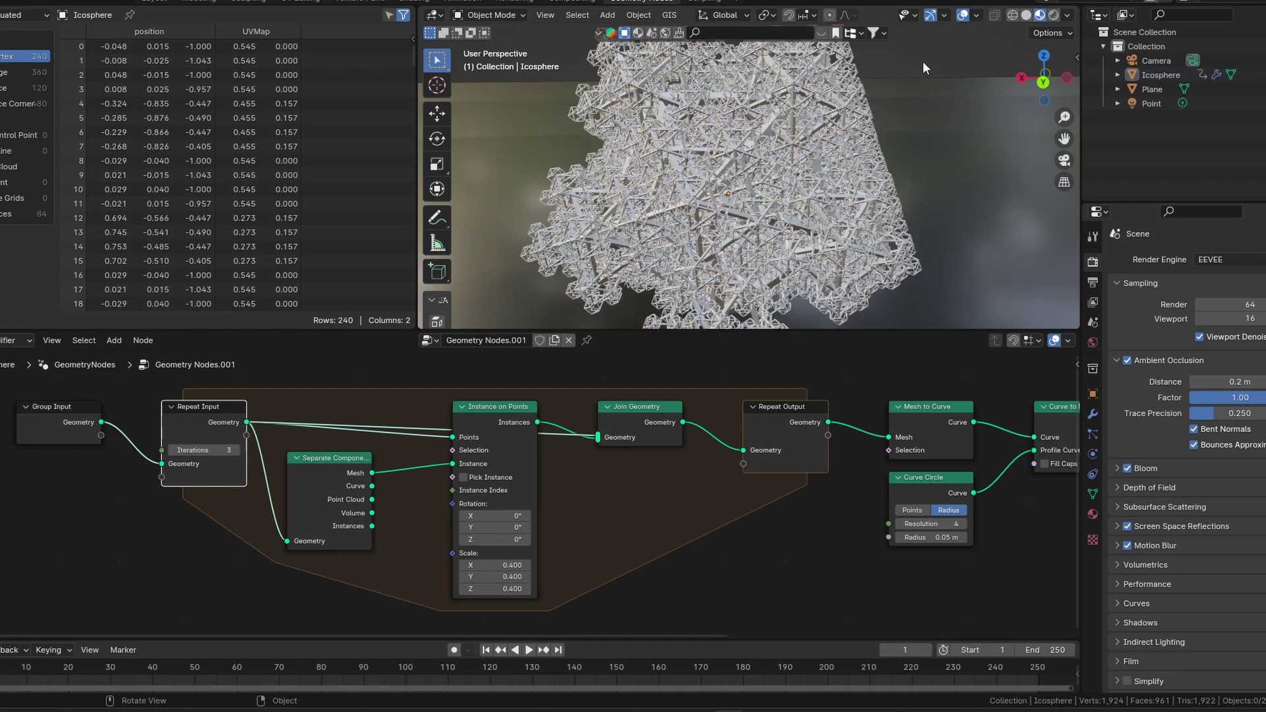
middle_click_drag(923, 60, 801, 206)
left_click(792, 207)
key("KP_Decimal")
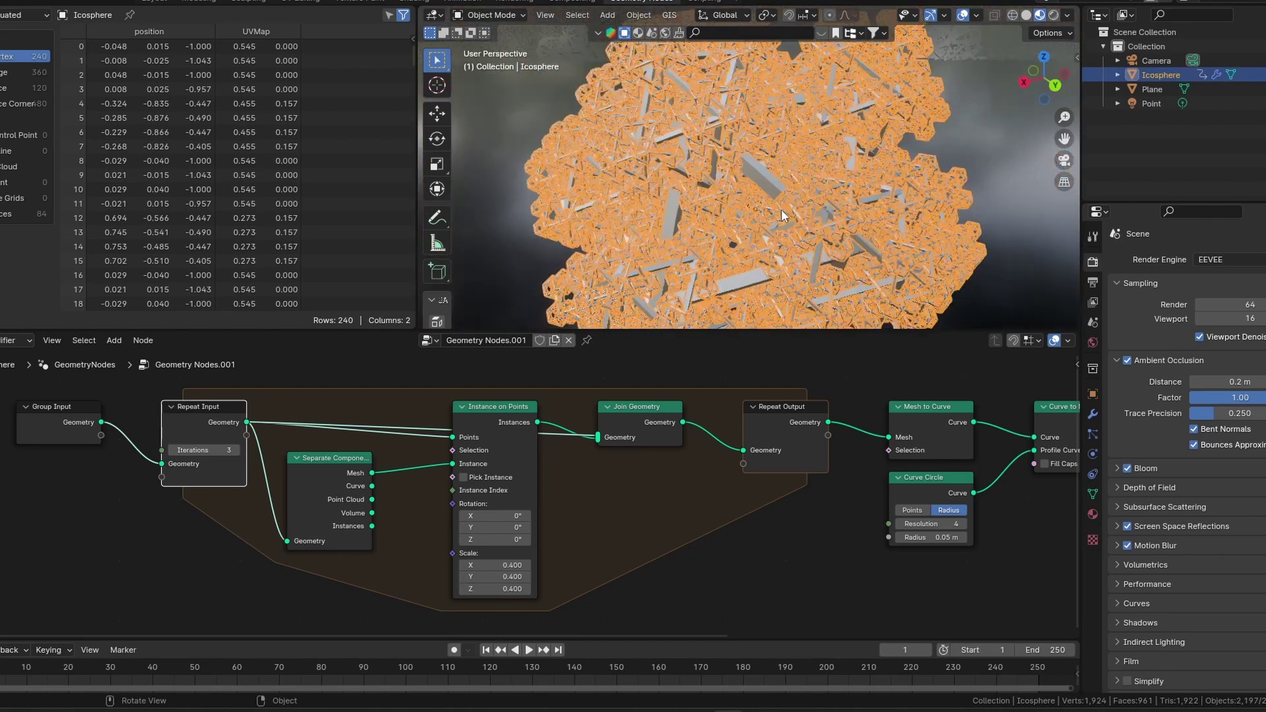
left_click(906, 90)
middle_click_drag(850, 173, 779, 113)
scroll(725, 140, "down", 4)
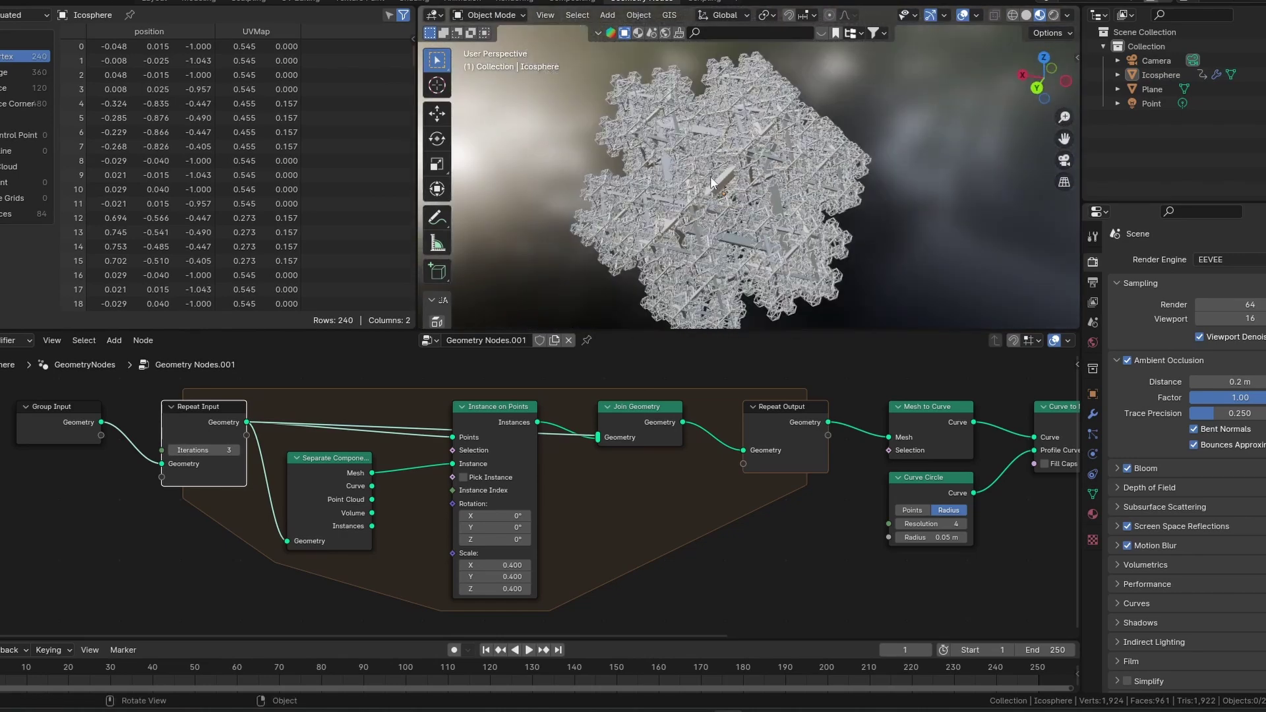
middle_click_drag(710, 176, 640, 154)
scroll(619, 149, "up", 5)
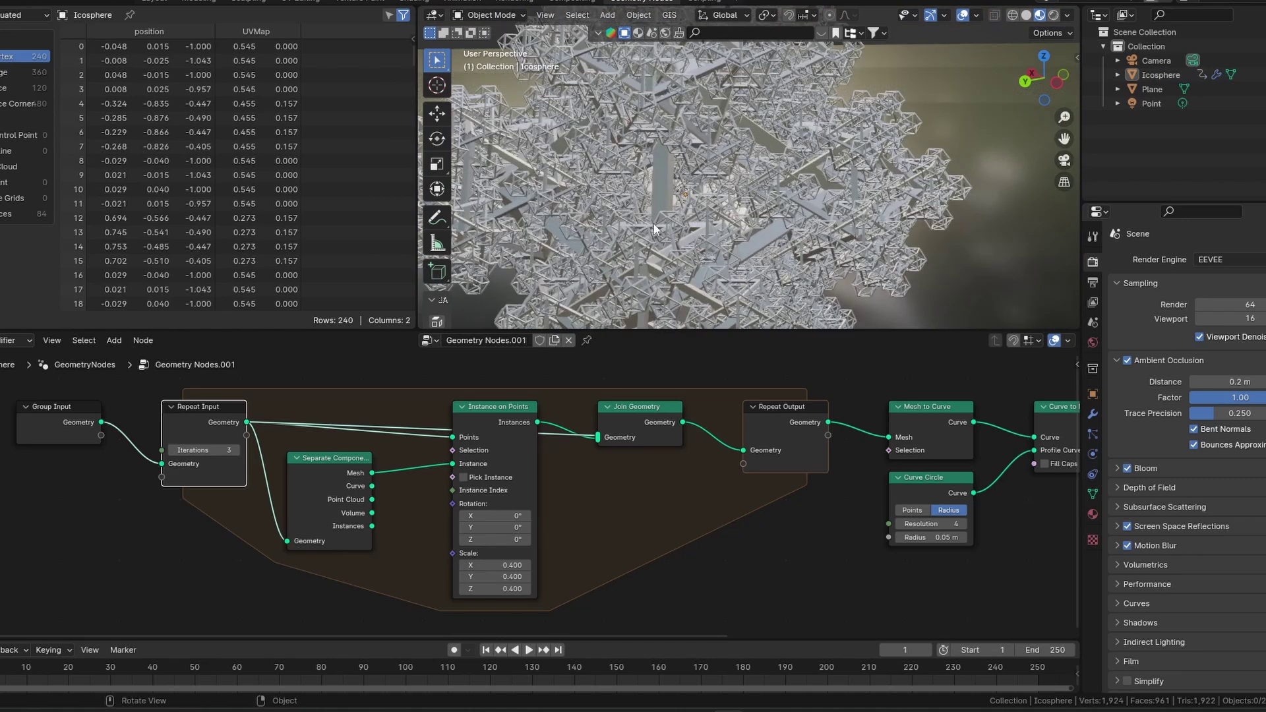
scroll(621, 450, "down", 1)
scroll(691, 225, "up", 3)
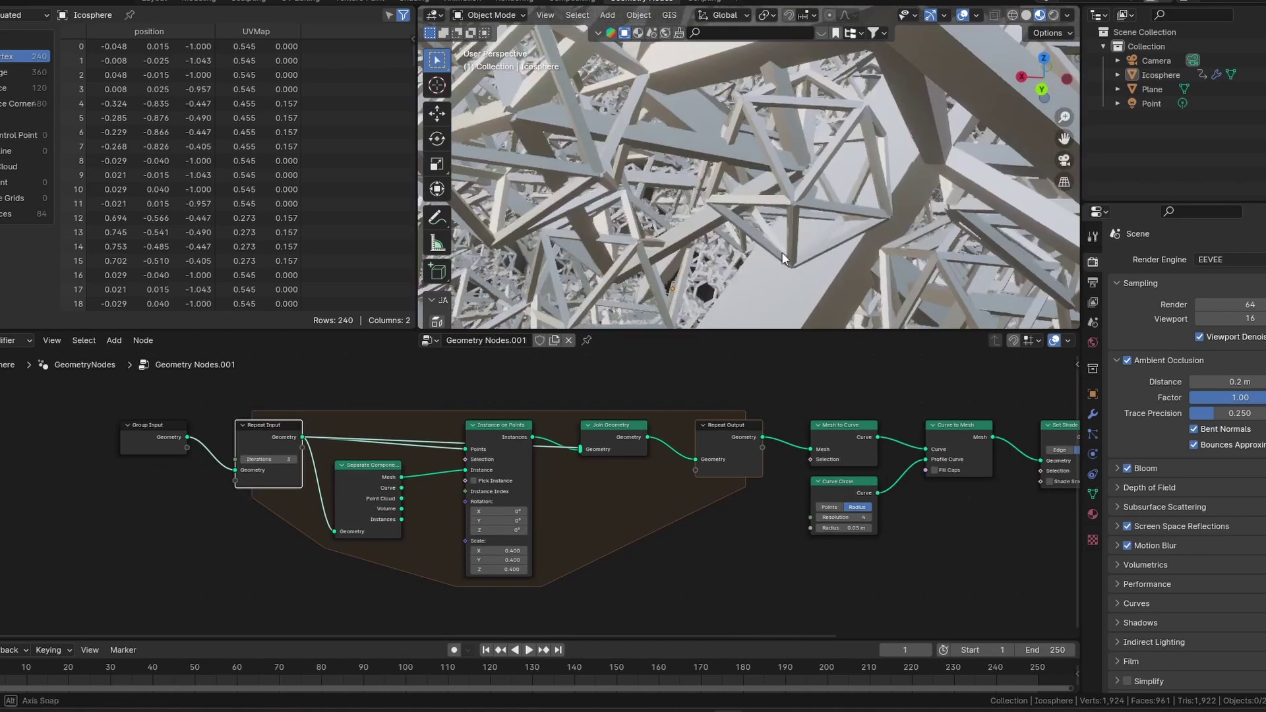
middle_click_drag(699, 218, 717, 208)
scroll(695, 193, "down", 6)
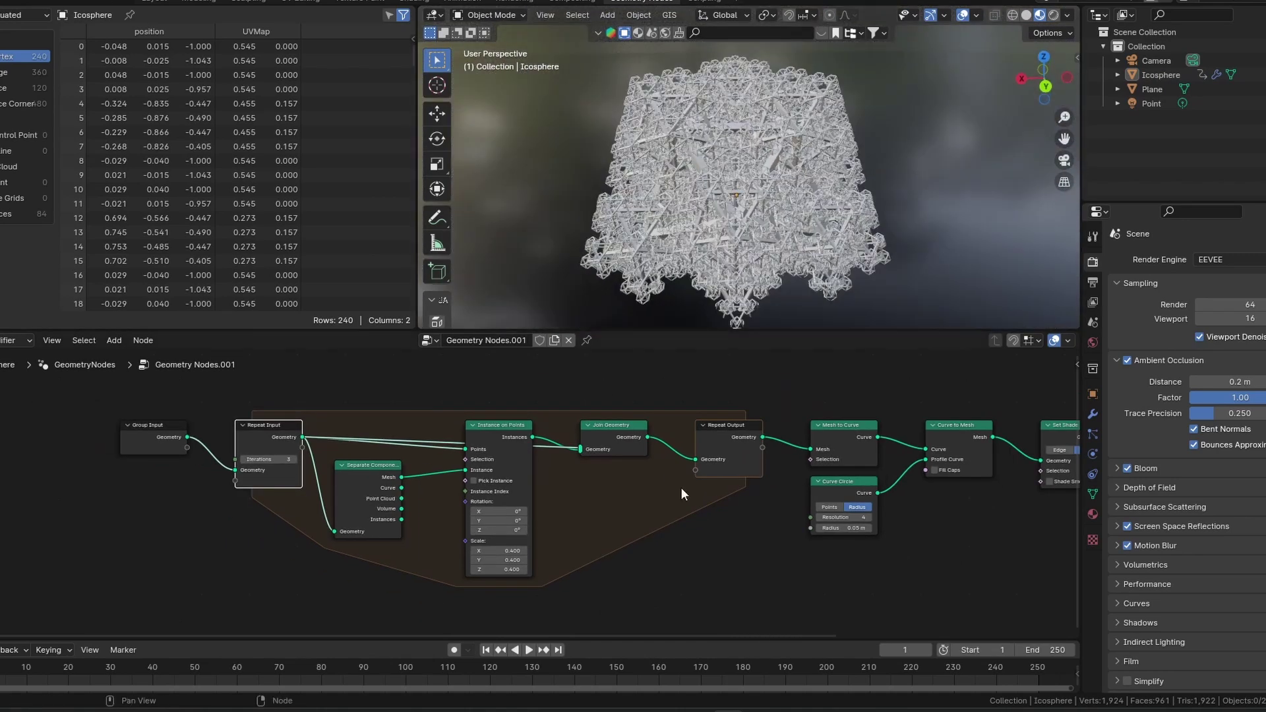
Step: Nudge the Repeat Input node slightly away from the Group Input node
scroll(561, 566, "up", 2)
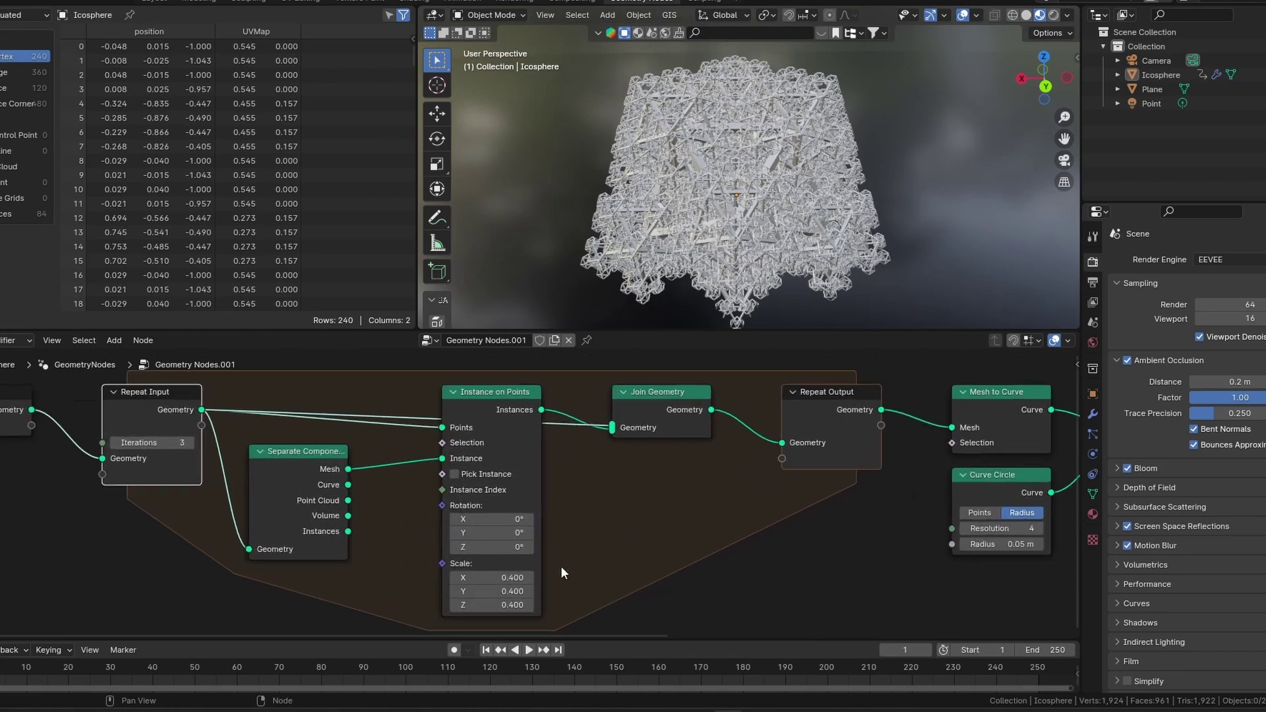
left_click(175, 430)
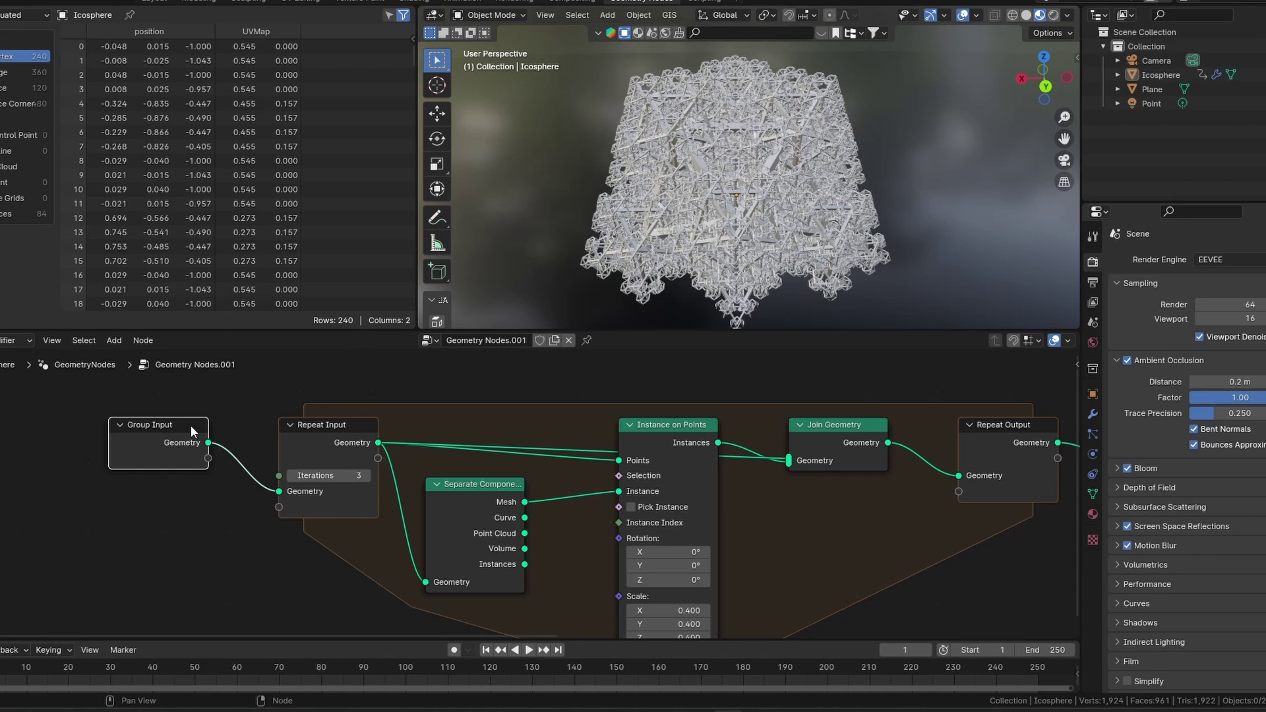
left_click(310, 475)
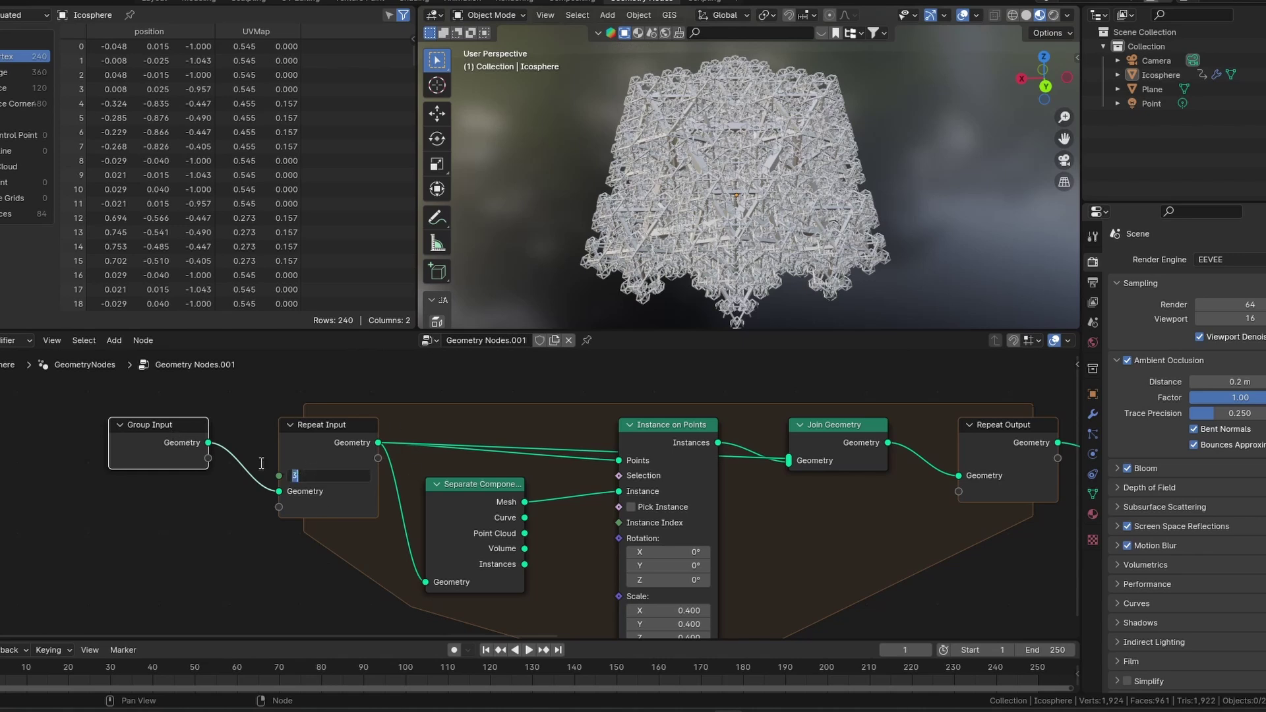
left_click(320, 424)
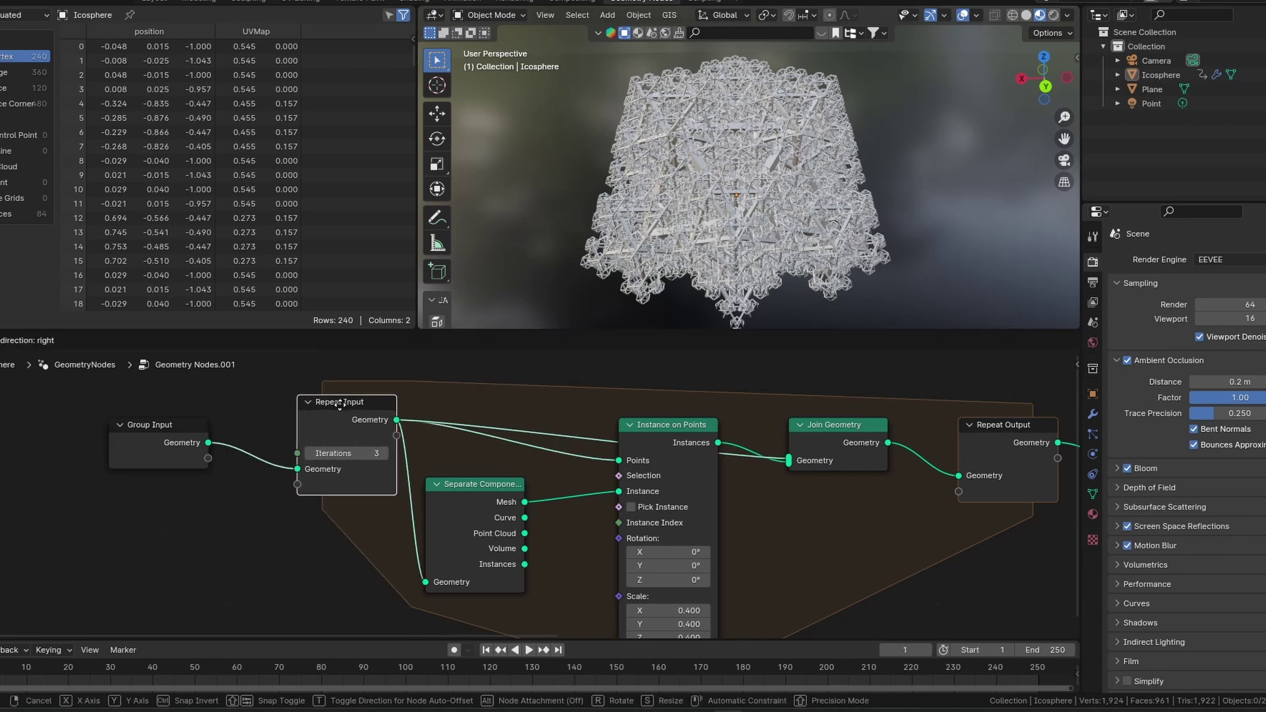
mouse_move(320, 424)
left_mouse_down()
mouse_move(317, 436)
mouse_move(324, 428)
left_mouse_up()
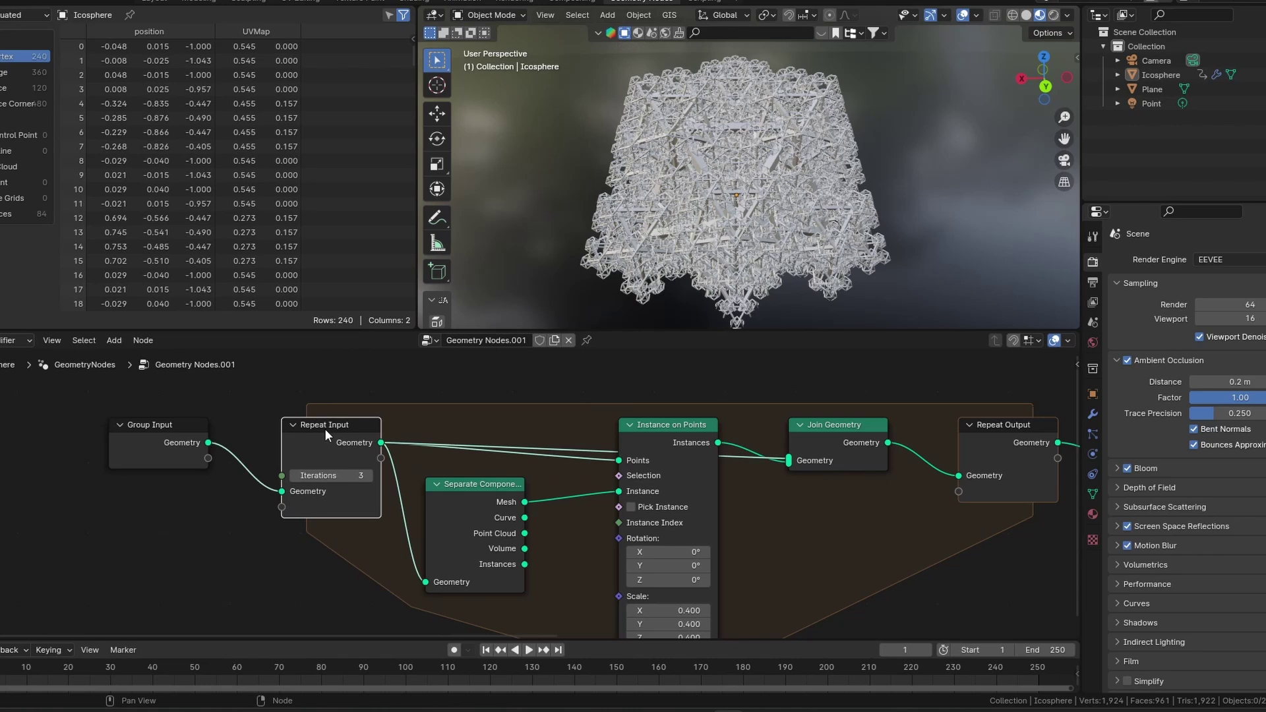
Step: Move the Separate Components node closer to Instance on Points and shift the Instance on Points node slightly
scroll(802, 227, "up", 6)
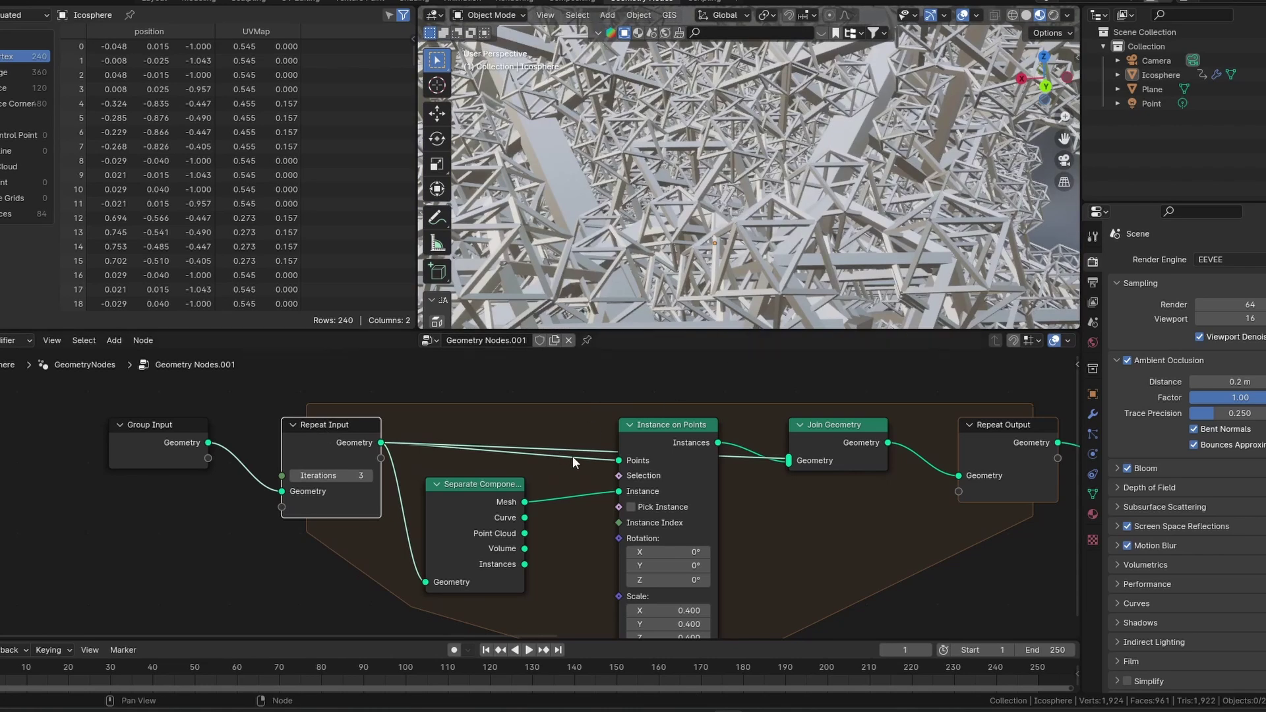
middle_click_drag(562, 401, 289, 401)
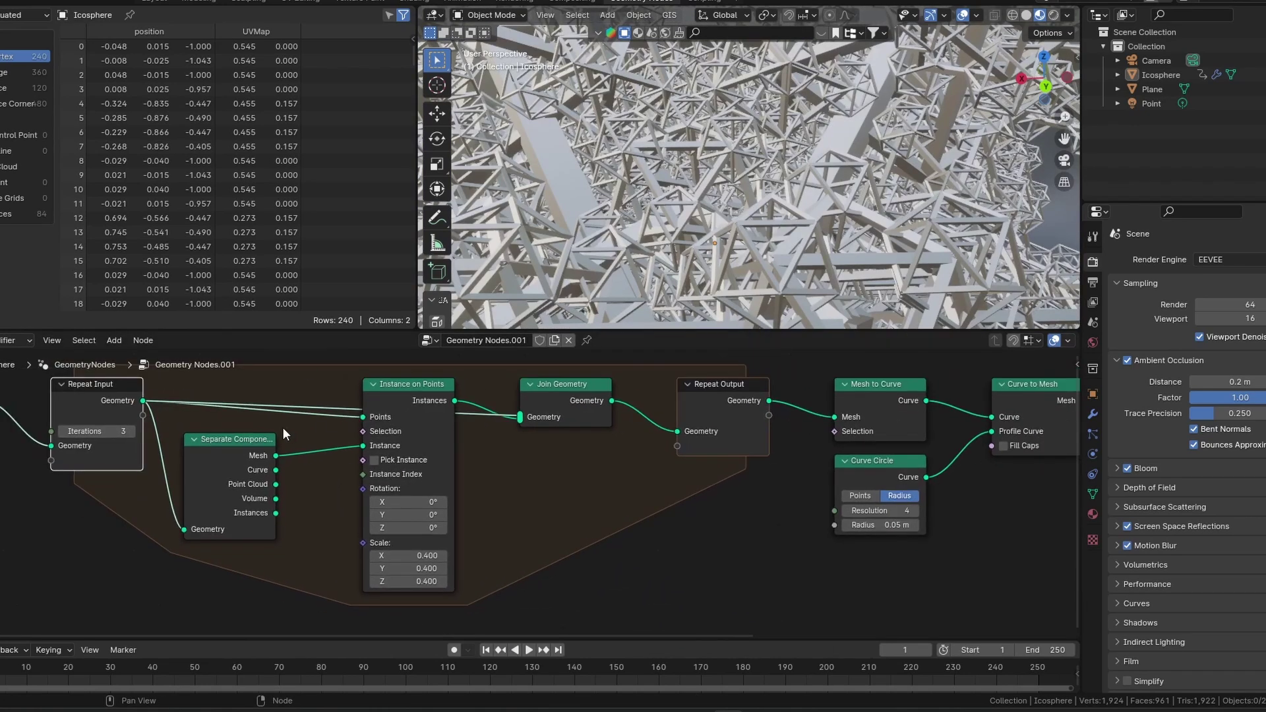
left_click_drag(211, 438, 281, 433)
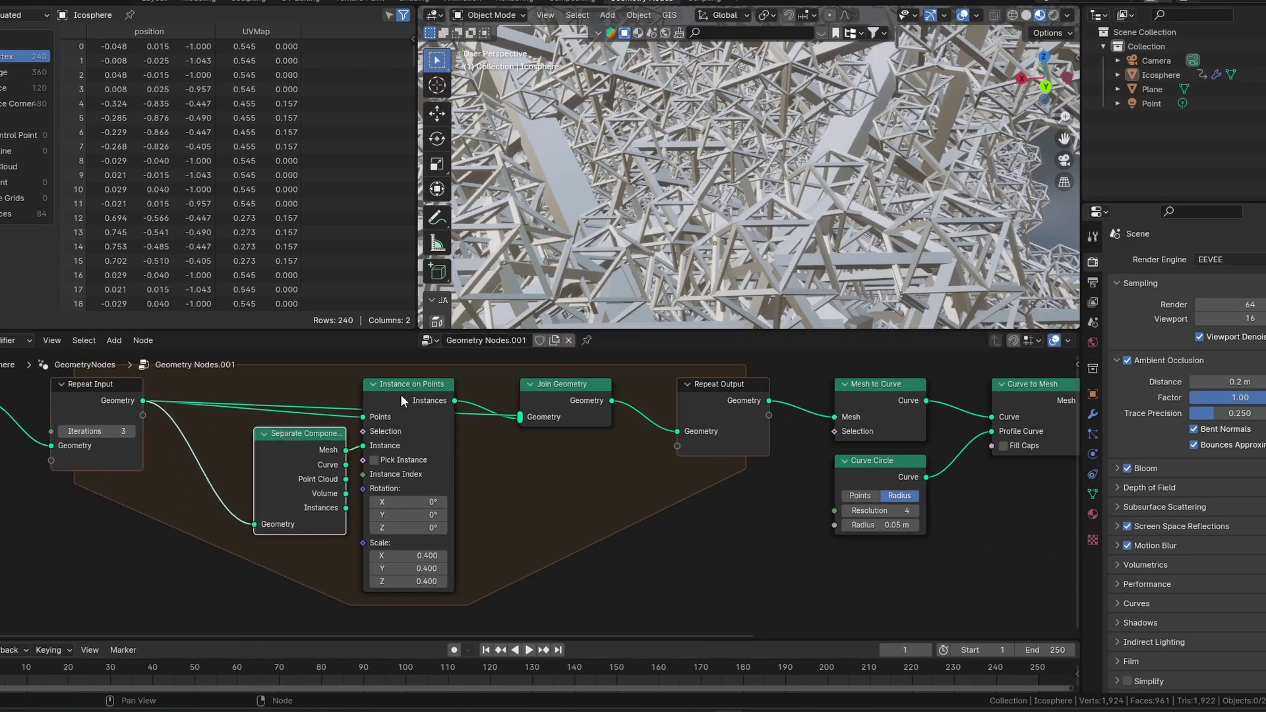
mouse_move(393, 395)
left_mouse_down()
mouse_move(380, 405)
mouse_move(407, 398)
left_mouse_up()
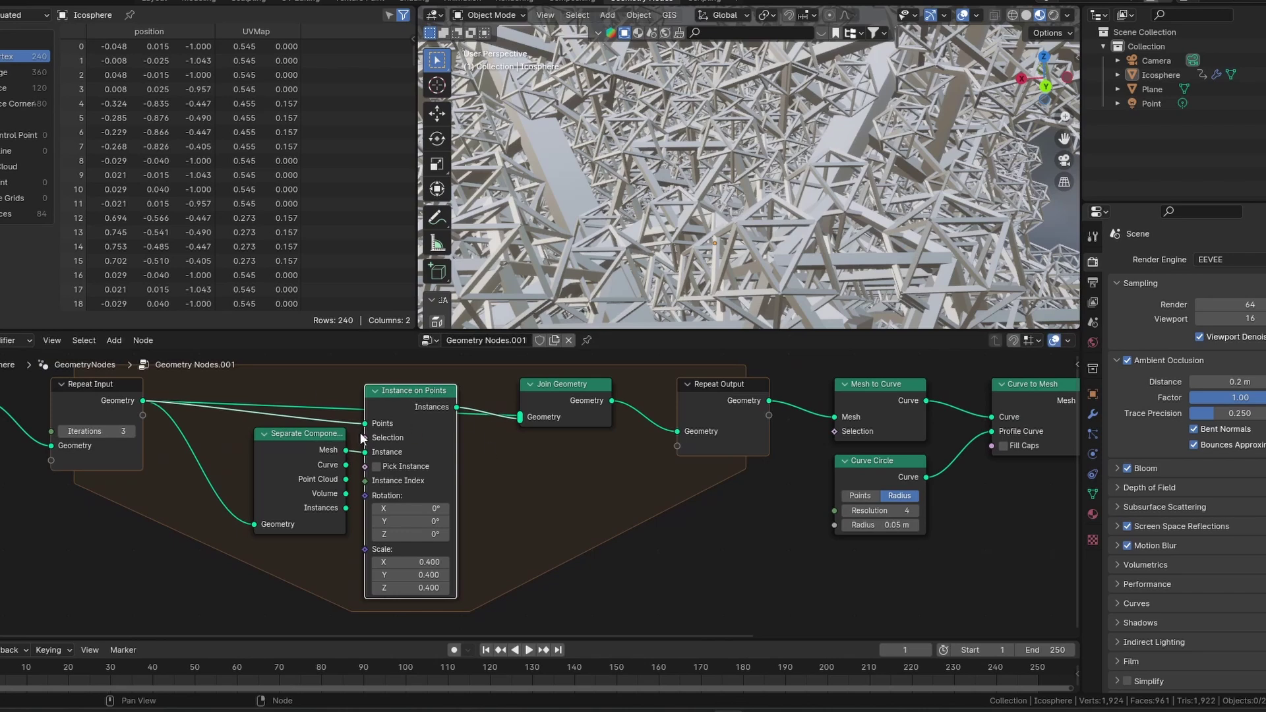
Step: Examine the whole fractal and the nodes after the repeat zone, from Mesh to Curve through Set Material
scroll(639, 246, "down", 10)
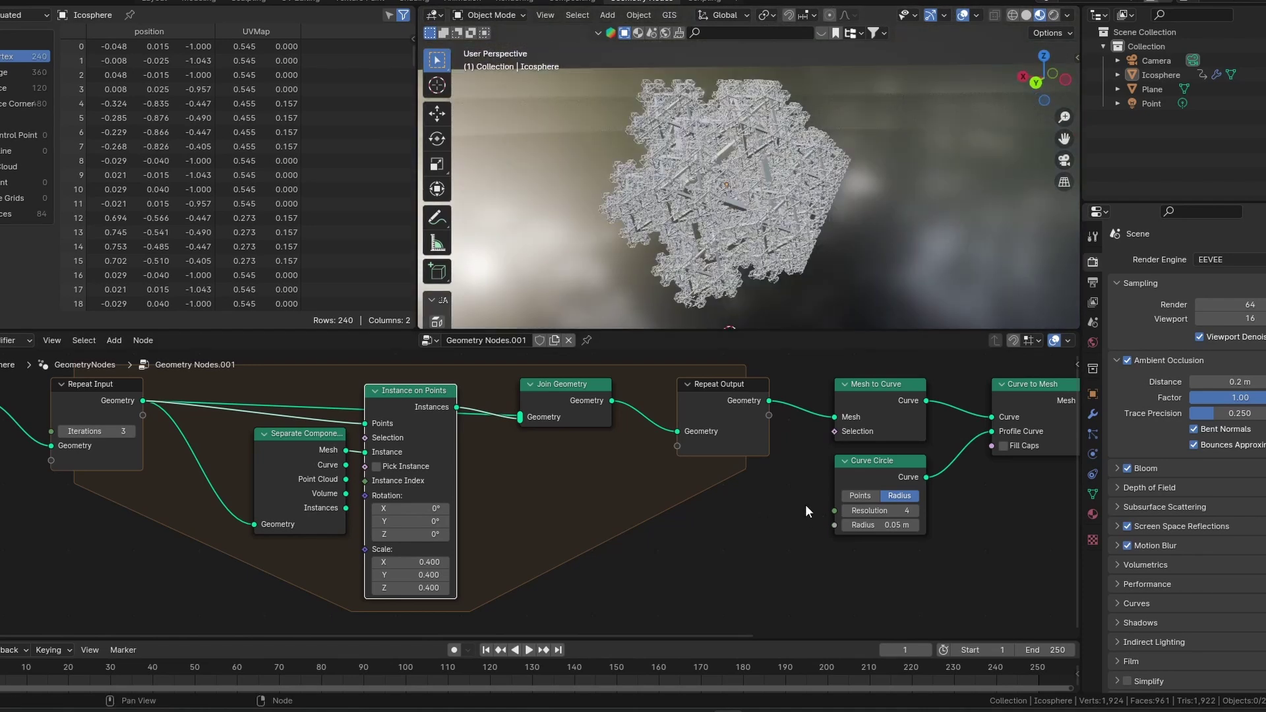
middle_click_drag(714, 496, 566, 507)
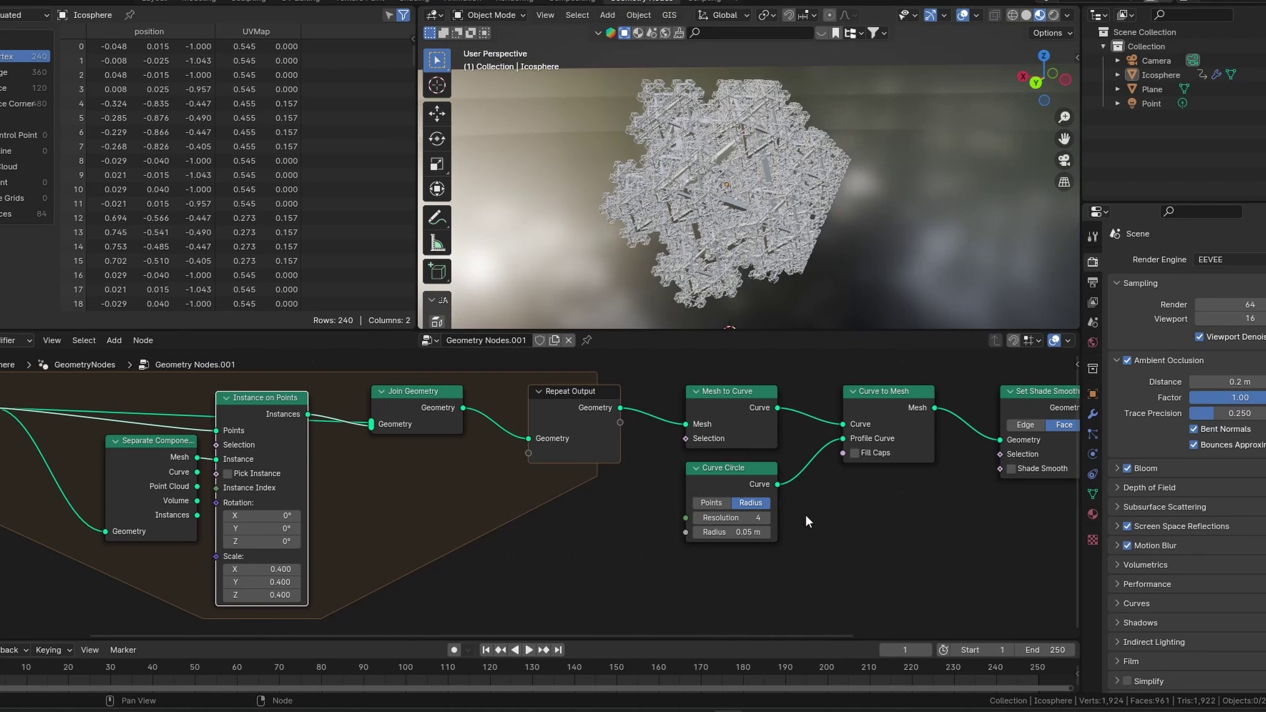
middle_click_drag(805, 521, 601, 530)
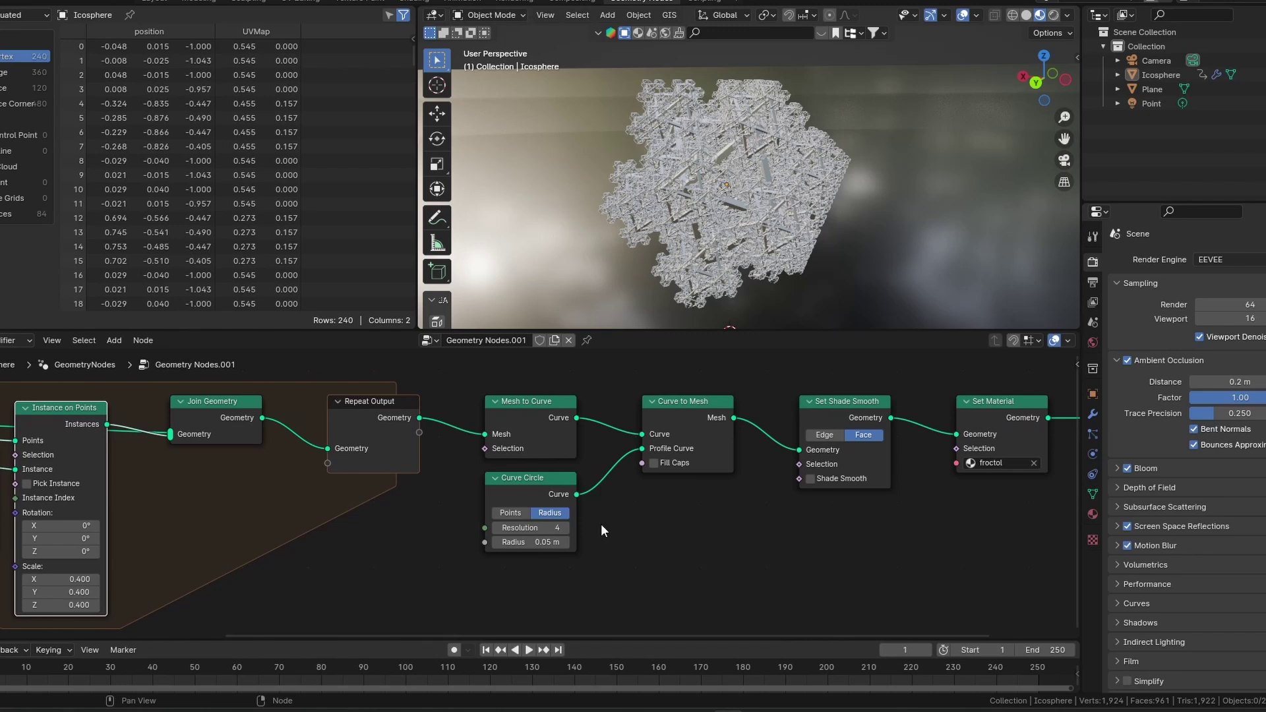
Step: Examine the fractal's lattice up close from several angles and nudge the Set Material node slightly below its row, closer to Set Shade Smooth
scroll(691, 227, "up", 5)
middle_click_drag(724, 61, 753, 125)
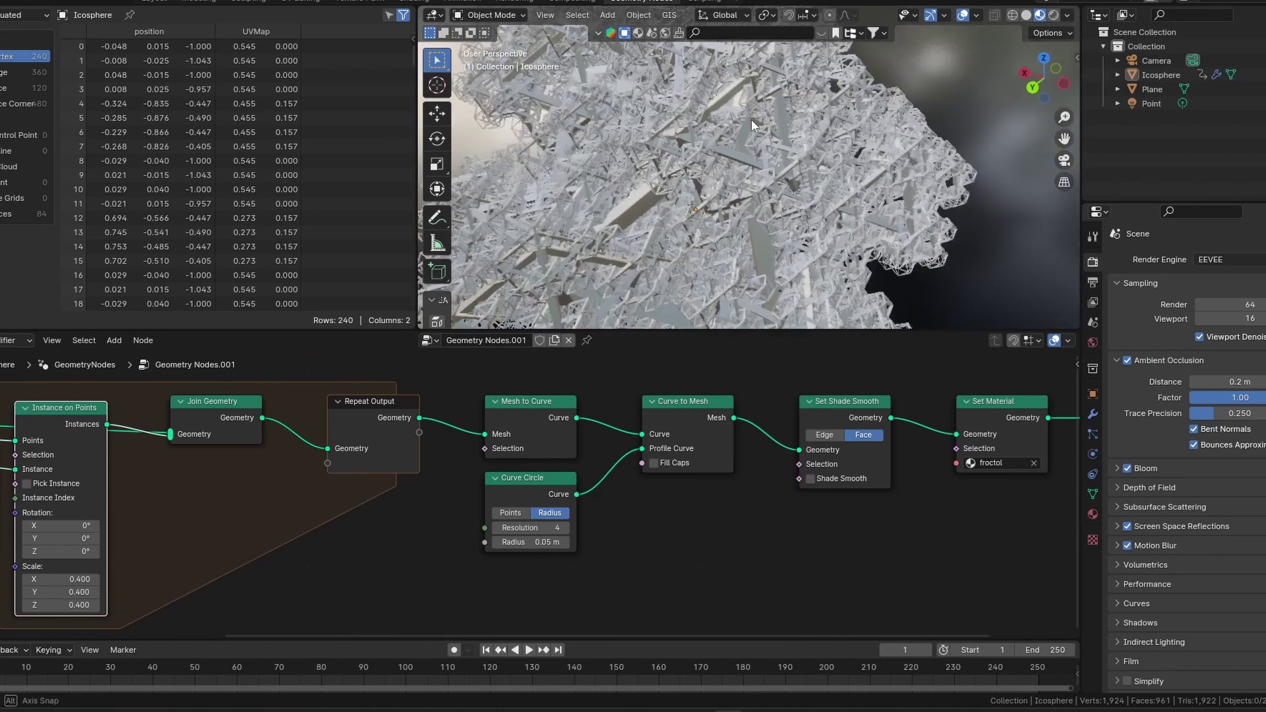
scroll(947, 616, "right", 5)
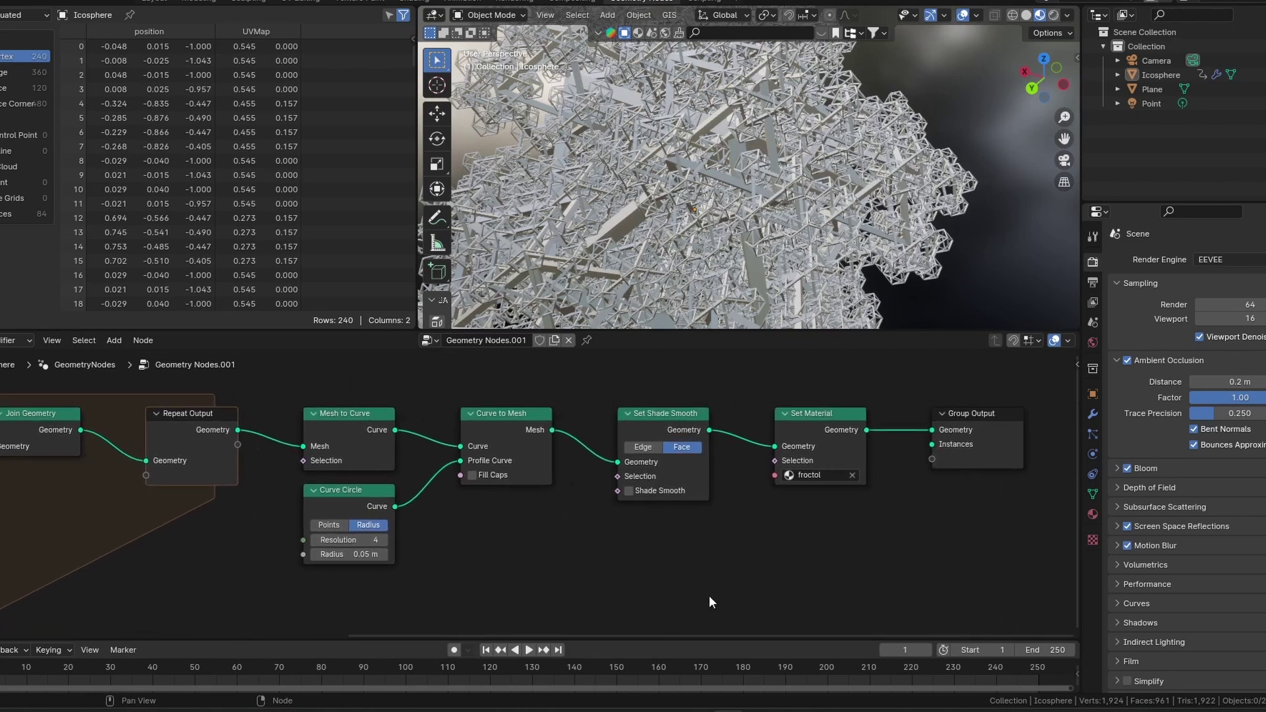
scroll(762, 193, "up", 6)
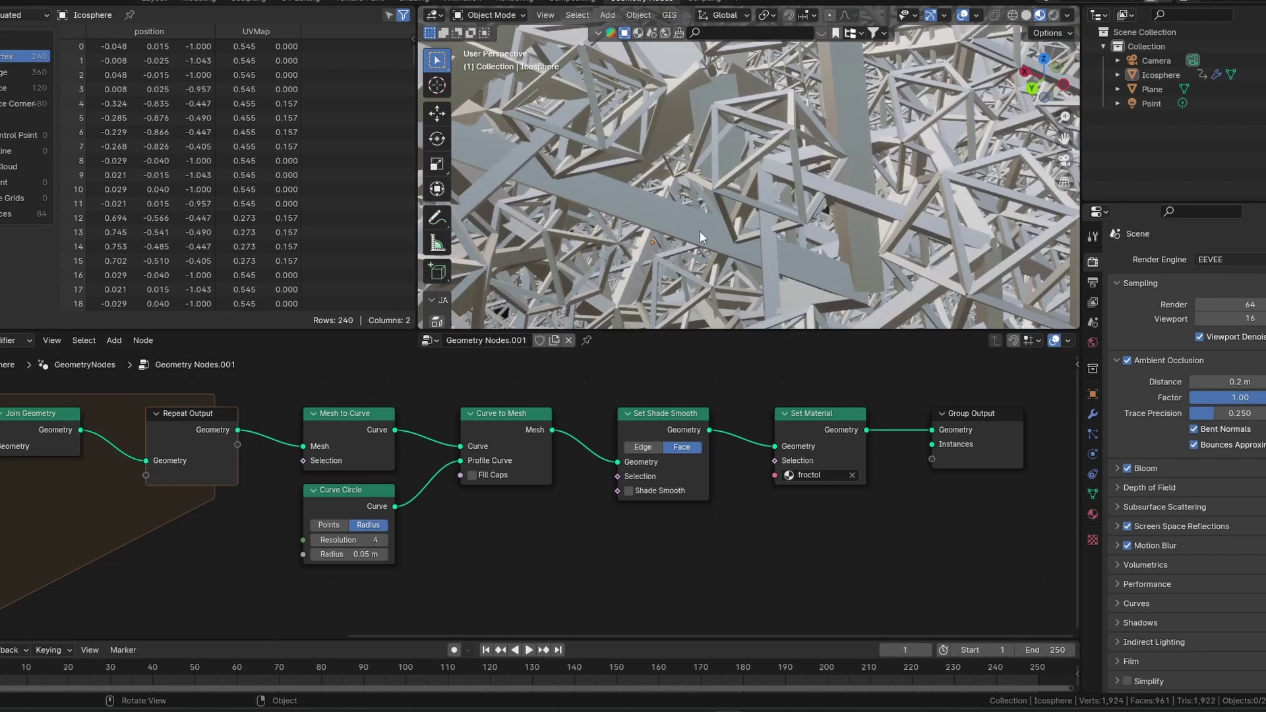
middle_click_drag(699, 231, 795, 235)
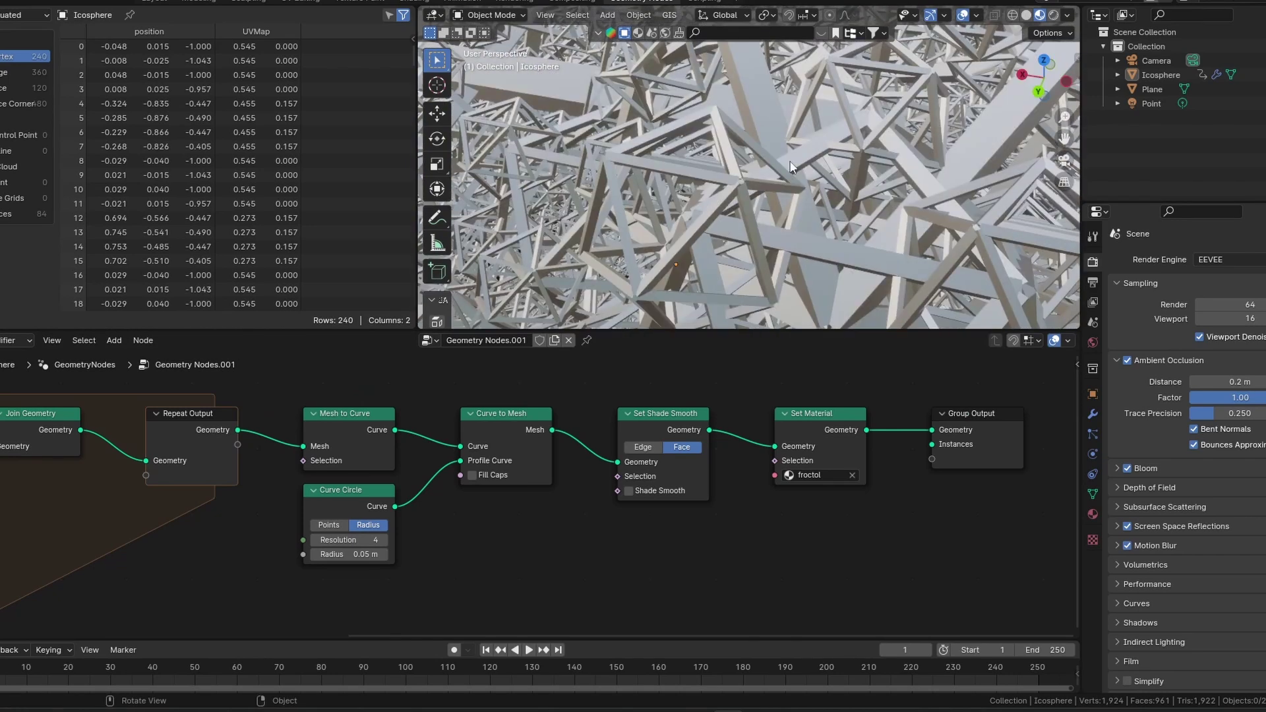
scroll(789, 165, "down", 6)
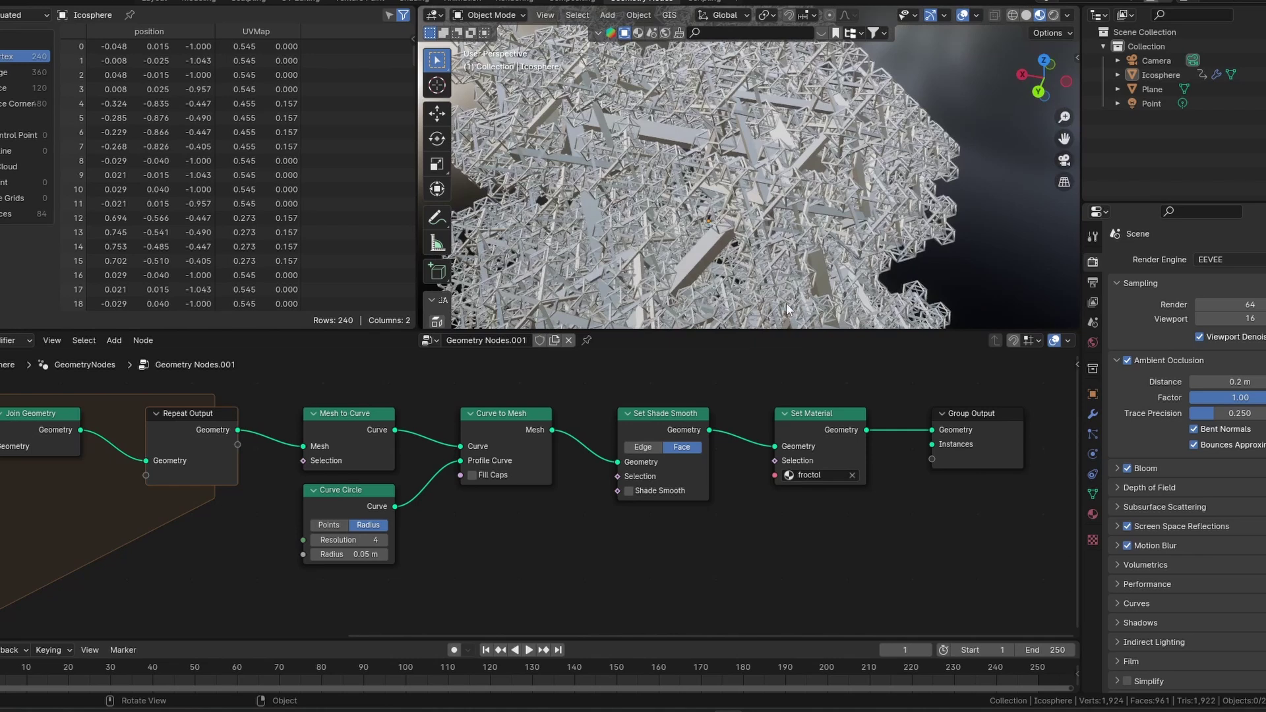
left_click_drag(822, 417, 814, 434)
Step: Preview the fractal in Rendered viewport shading and set the render engine to Cycles
left_click(1054, 14)
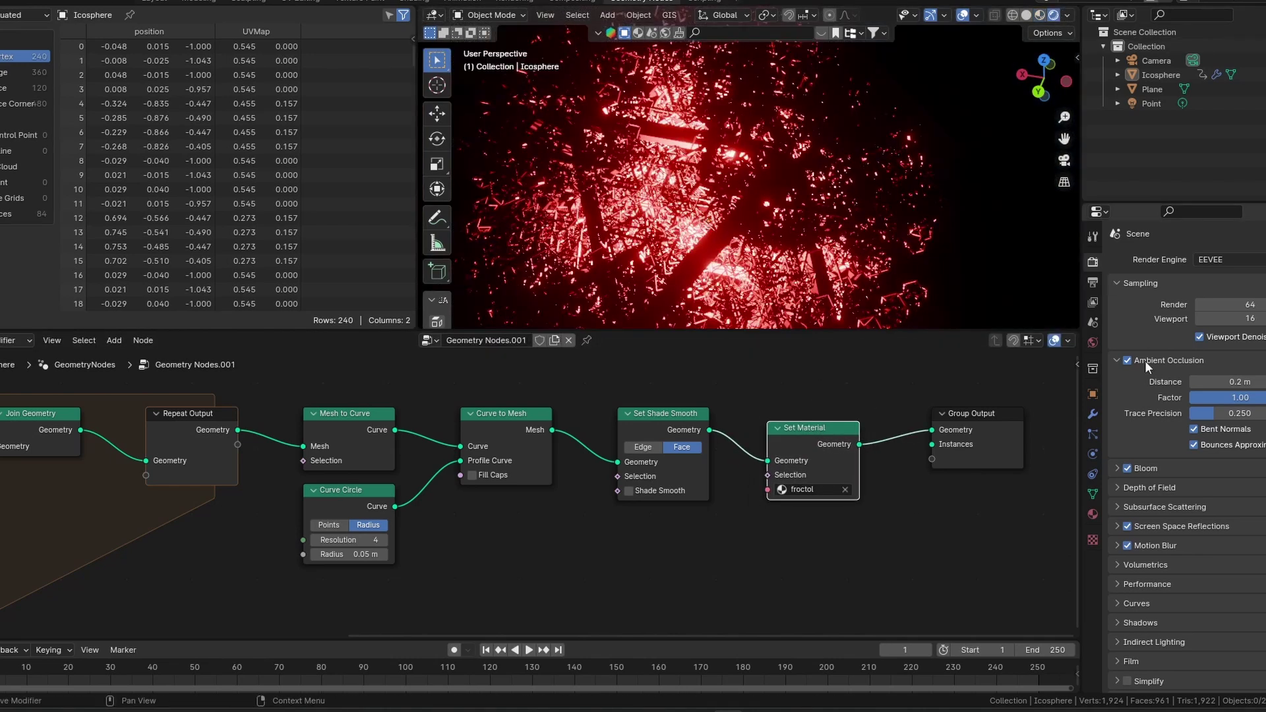
left_click(1227, 259)
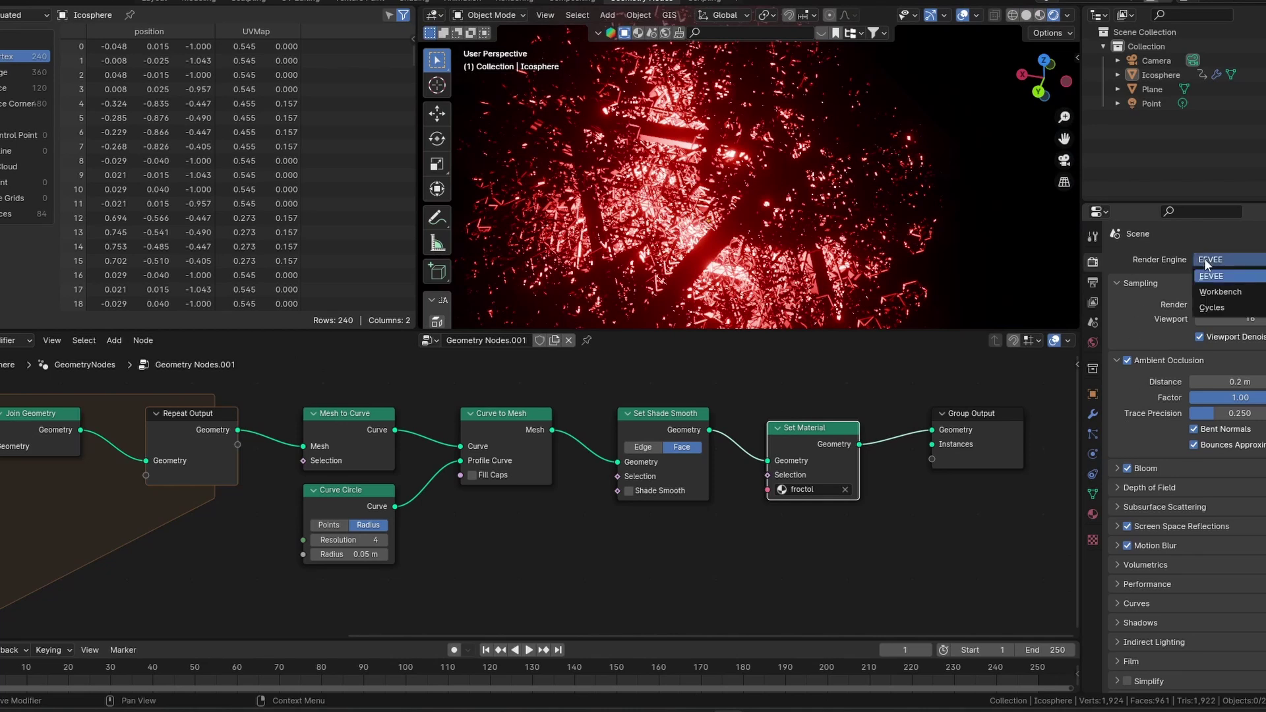
left_click(1213, 315)
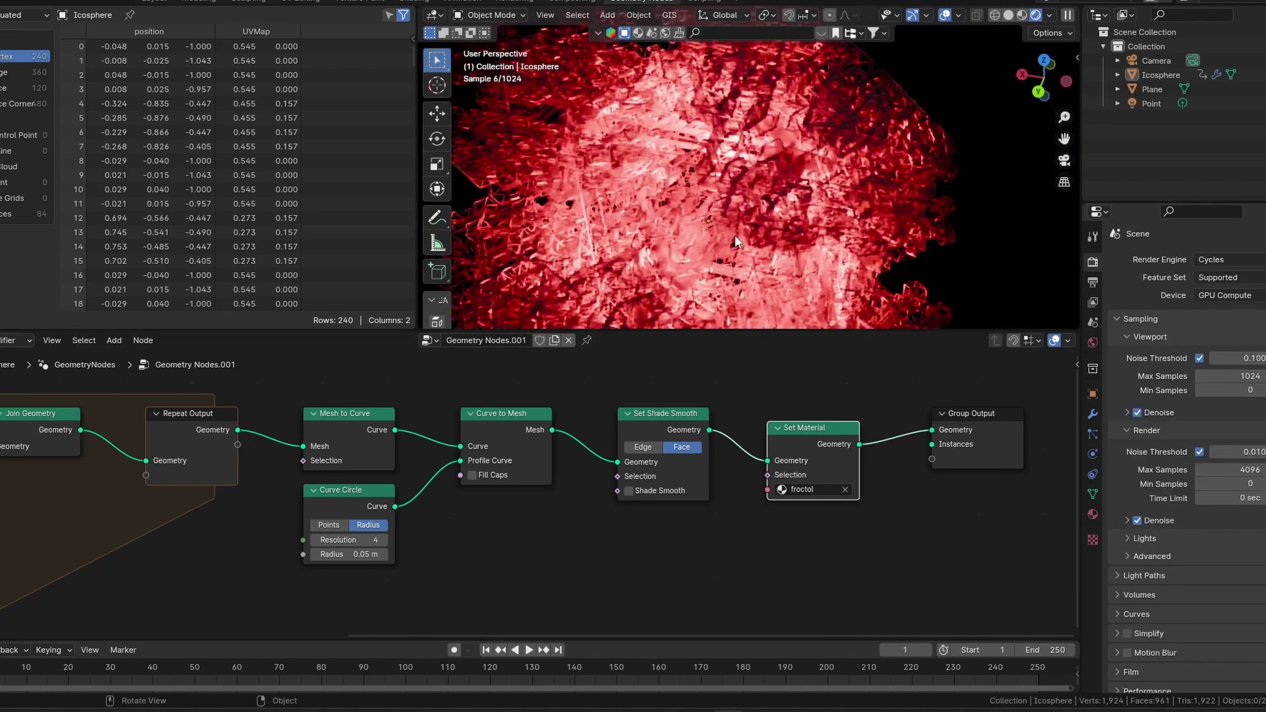
scroll(707, 232, "up", 5)
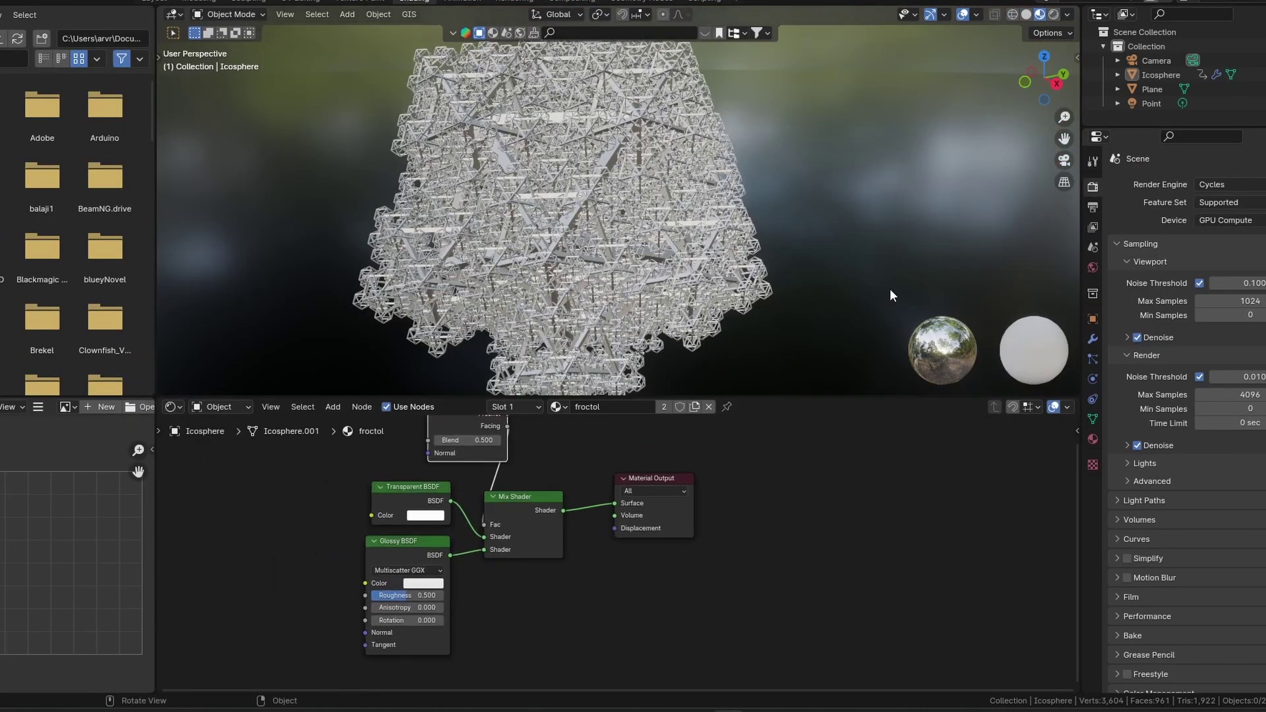
Step: Show the fractal in Rendered shading in the Shading workspace and single out the Glossy BSDF and Transparent BSDF nodes of the froctol material
left_click(1053, 14)
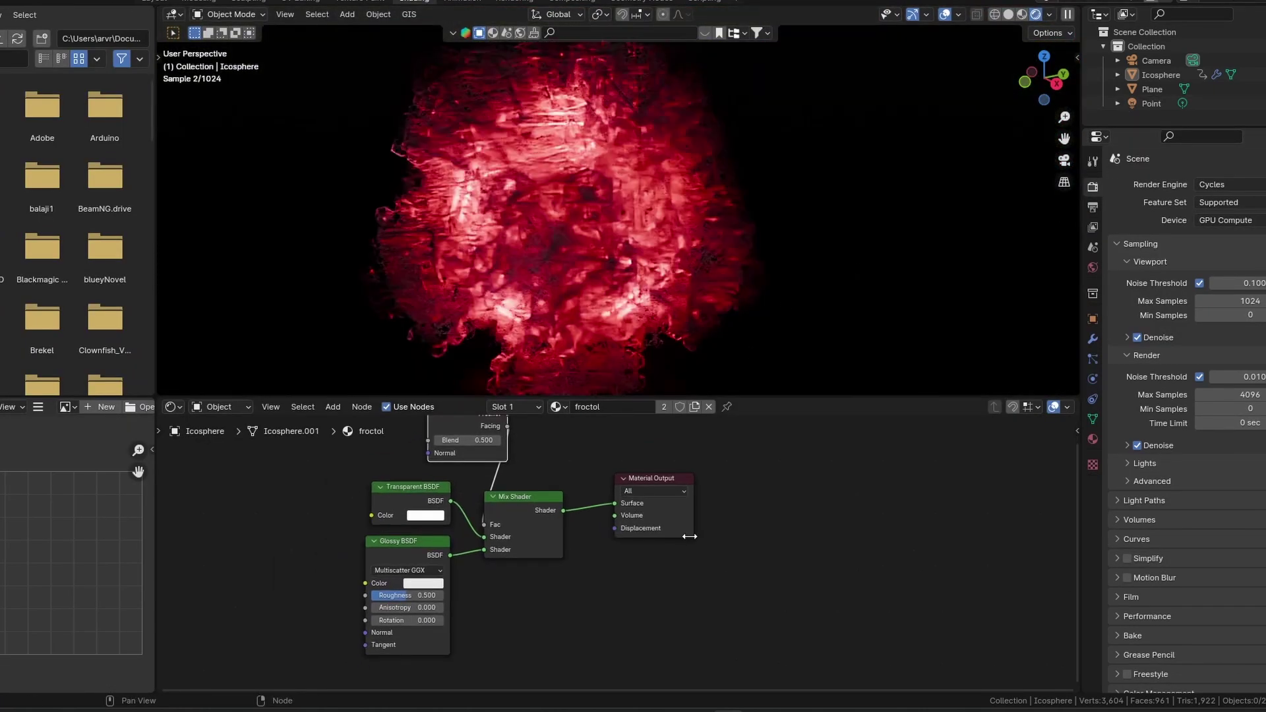
scroll(626, 552, "up", 1)
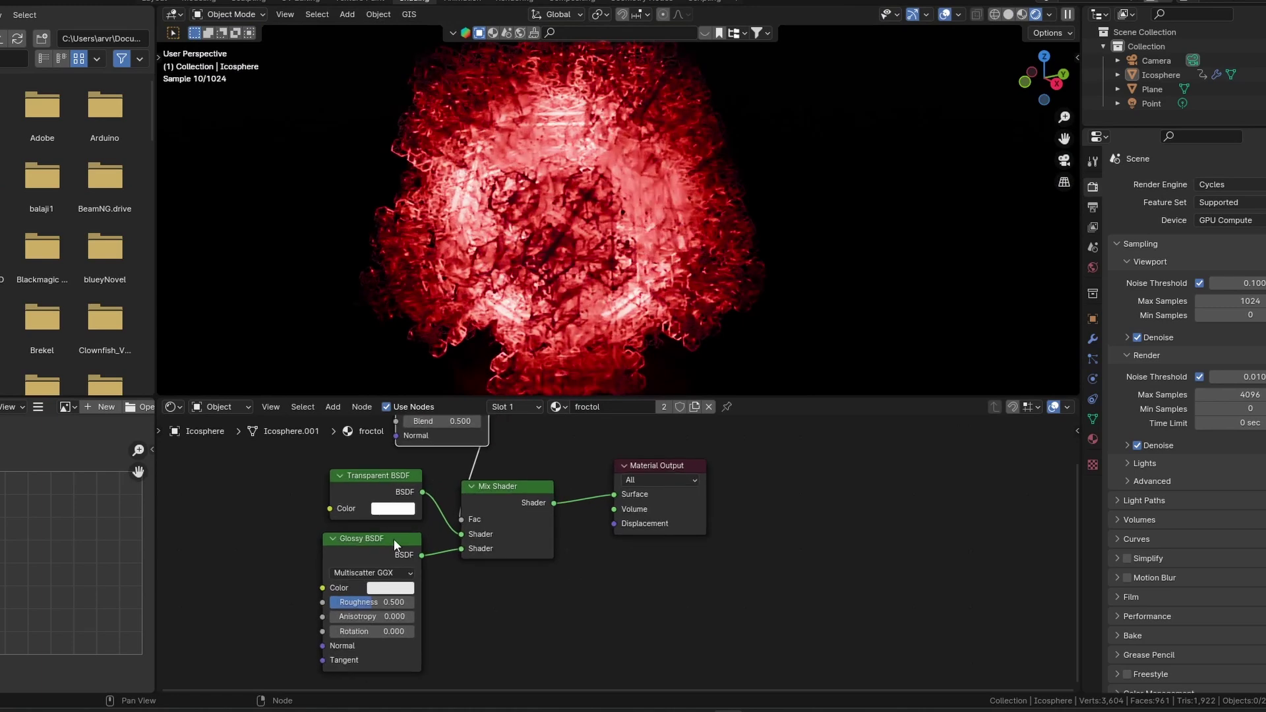
left_click(394, 539)
left_click(372, 487)
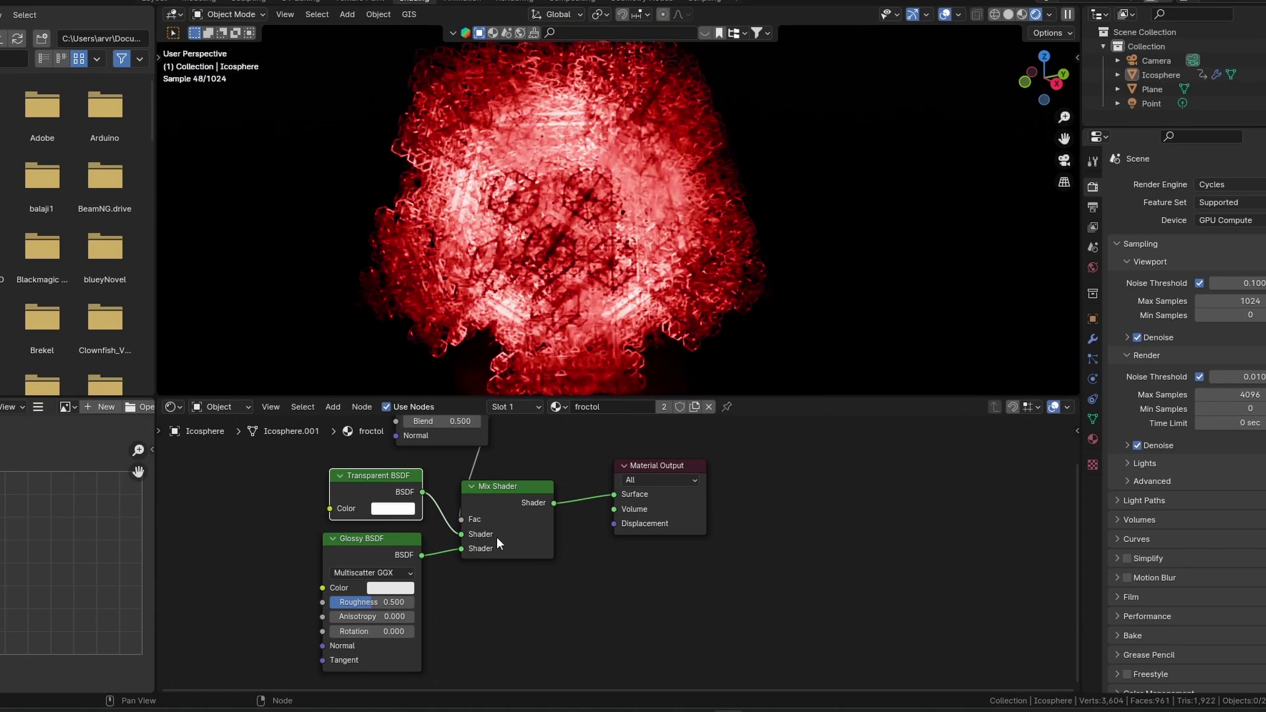
Step: Move the Mix Shader node slightly closer to Material Output and the Layer Weight node farther from Mix Shader
left_click_drag(496, 537, 519, 532)
scroll(551, 583, "up", 1)
middle_click_drag(552, 583, 558, 695)
left_click(389, 468)
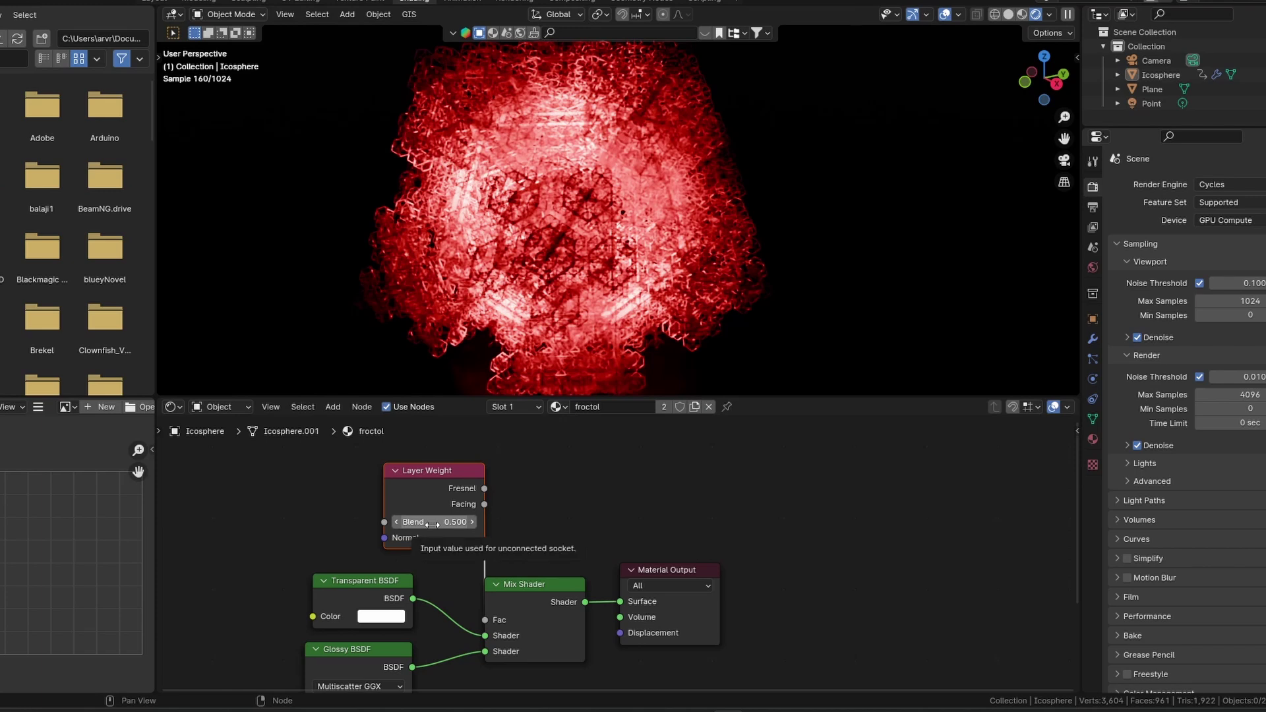
left_click_drag(444, 471, 392, 469)
middle_click_drag(715, 557, 630, 482)
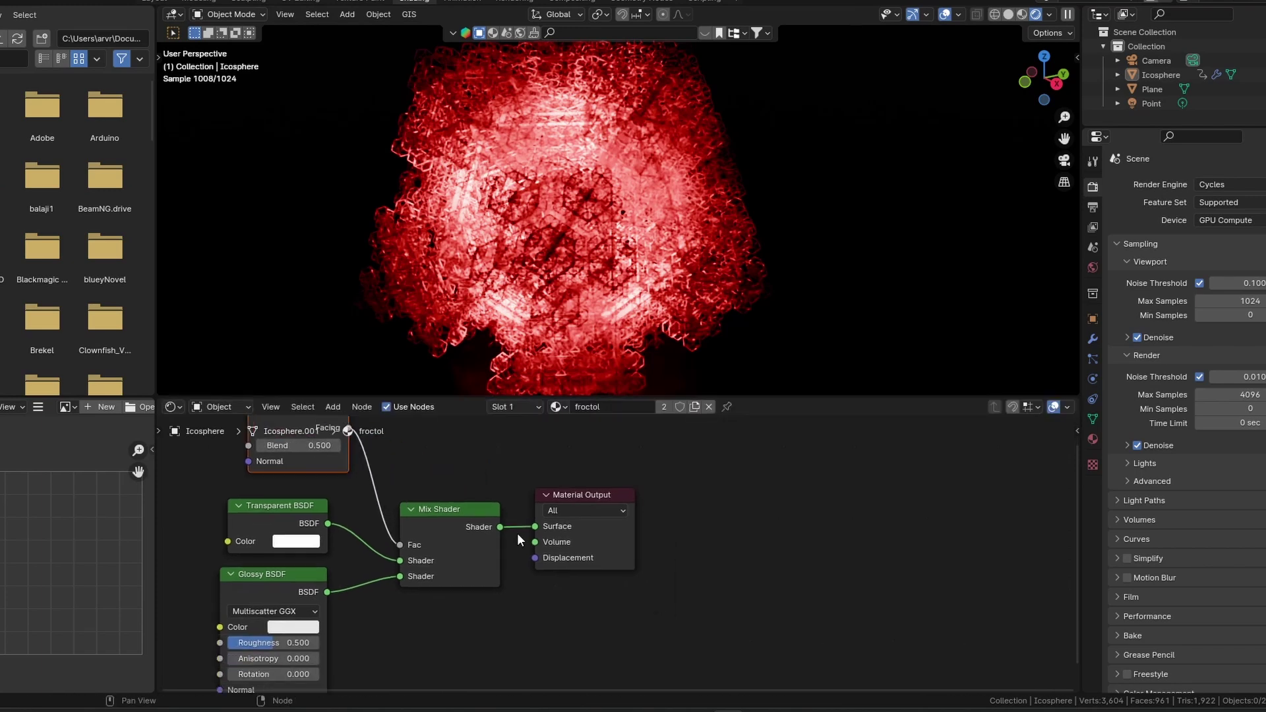
middle_click_drag(583, 236, 556, 152)
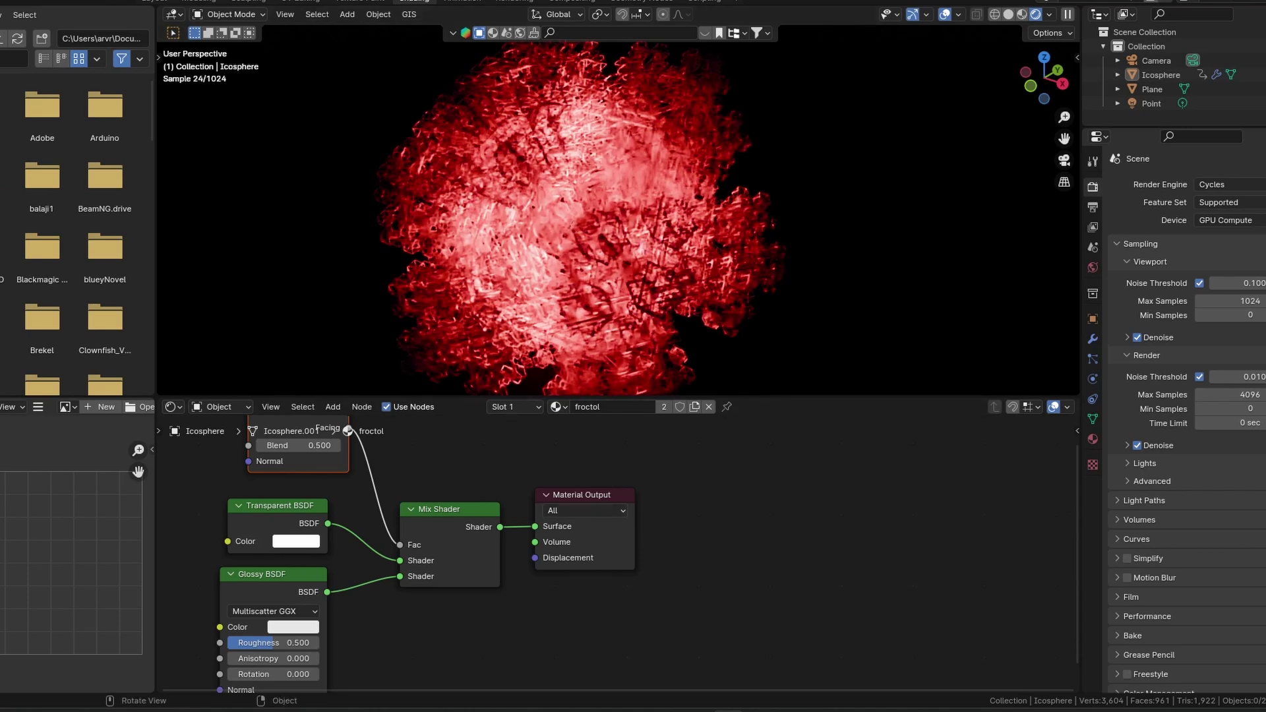
Step: In the Geometry Nodes workspace, shift Set Material slightly toward Group Output and Set Shade Smooth slightly toward Curve to Mesh
left_click(643, 3)
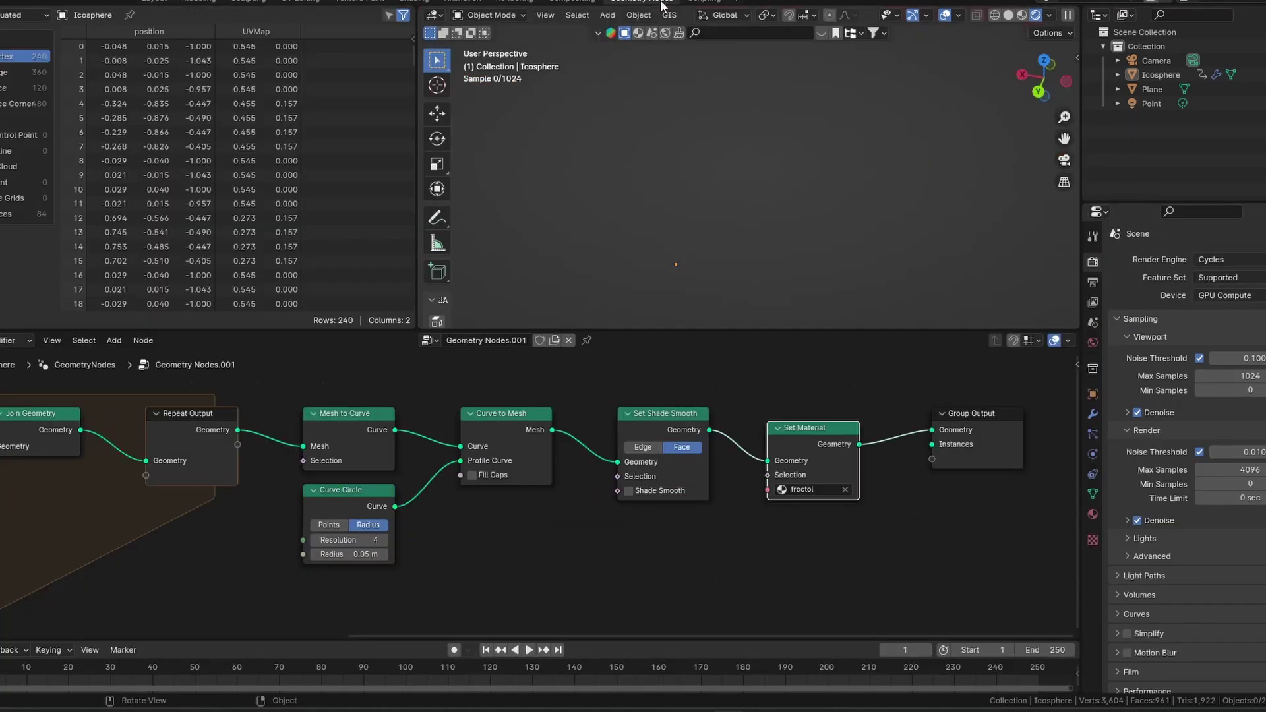
middle_click_drag(896, 528, 806, 527)
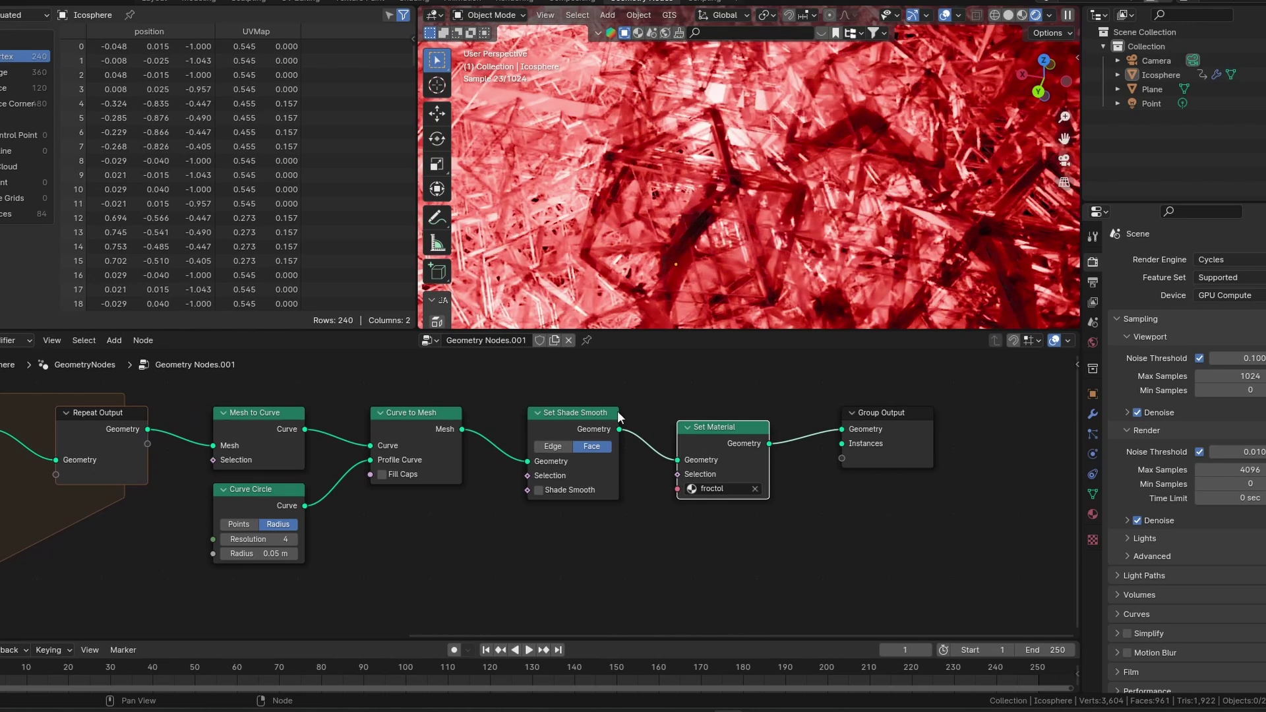
mouse_move(693, 444)
left_mouse_down()
mouse_move(659, 468)
mouse_move(724, 449)
mouse_move(701, 451)
left_mouse_up()
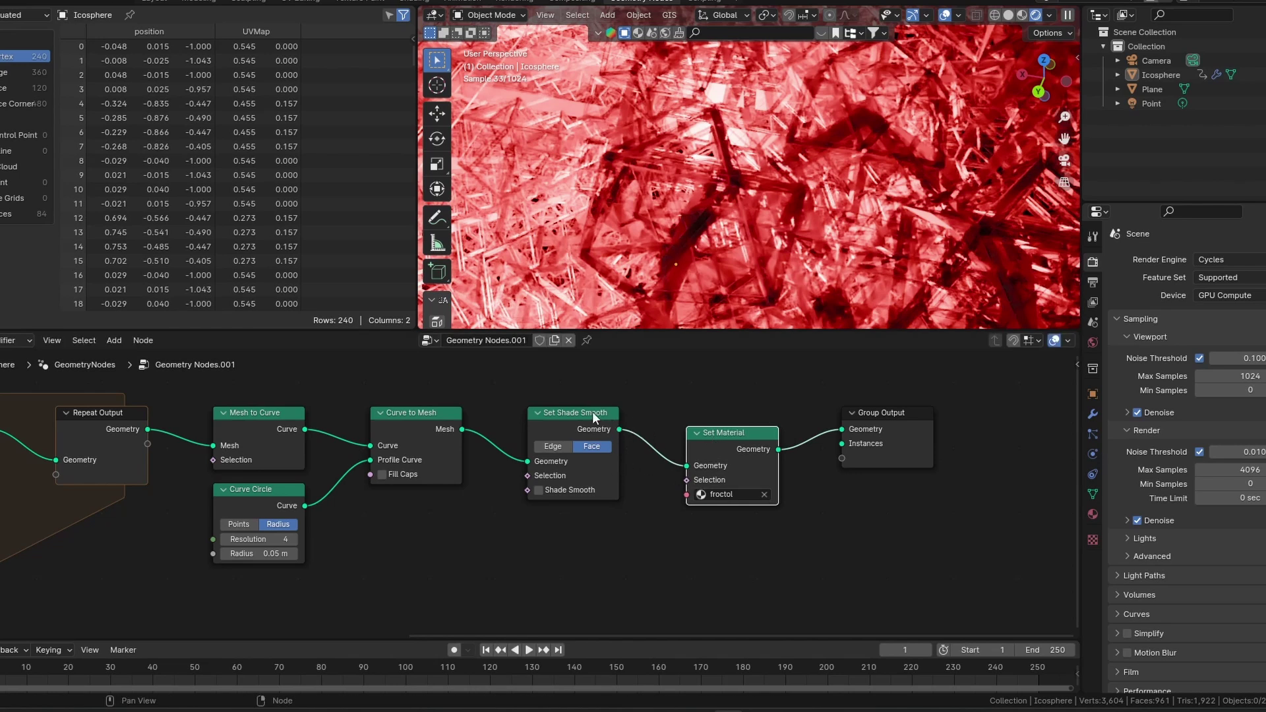
mouse_move(600, 417)
left_mouse_down()
mouse_move(567, 366)
mouse_move(572, 417)
mouse_move(595, 416)
left_mouse_up()
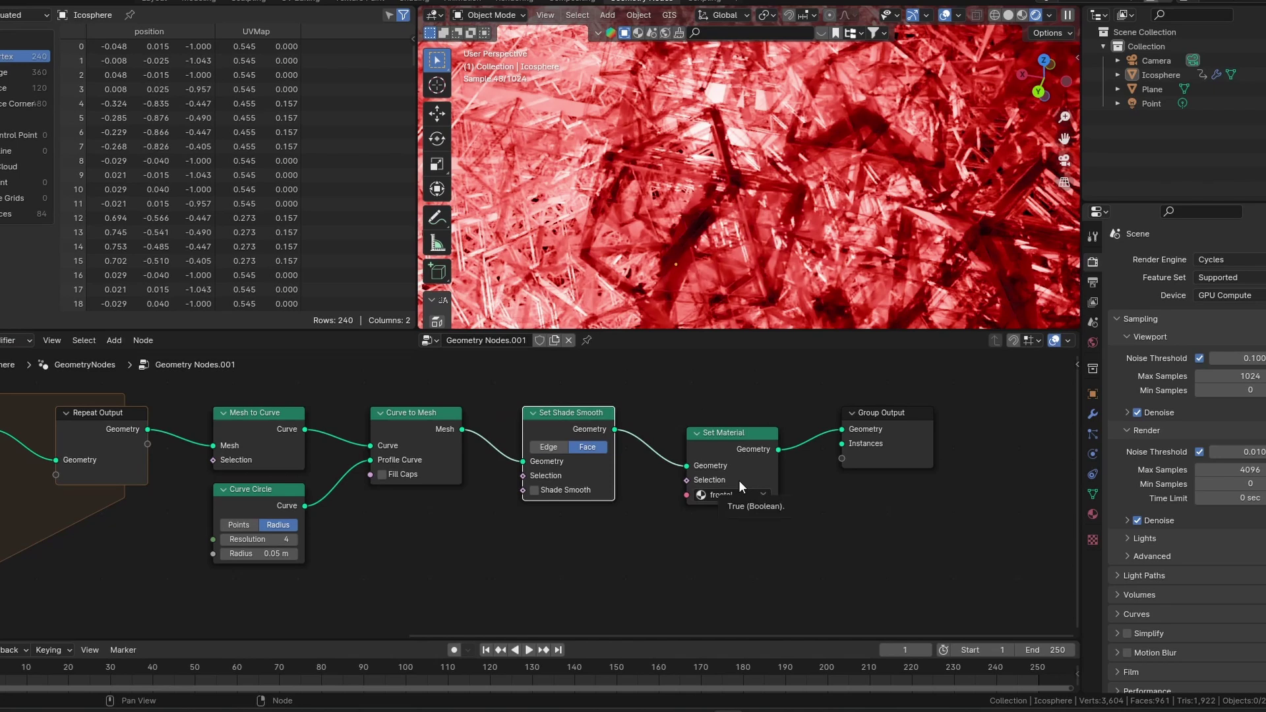
Step: View the whole Cycles-rendered fractal from outside and return to the Shading workspace
scroll(659, 283, "down", 10)
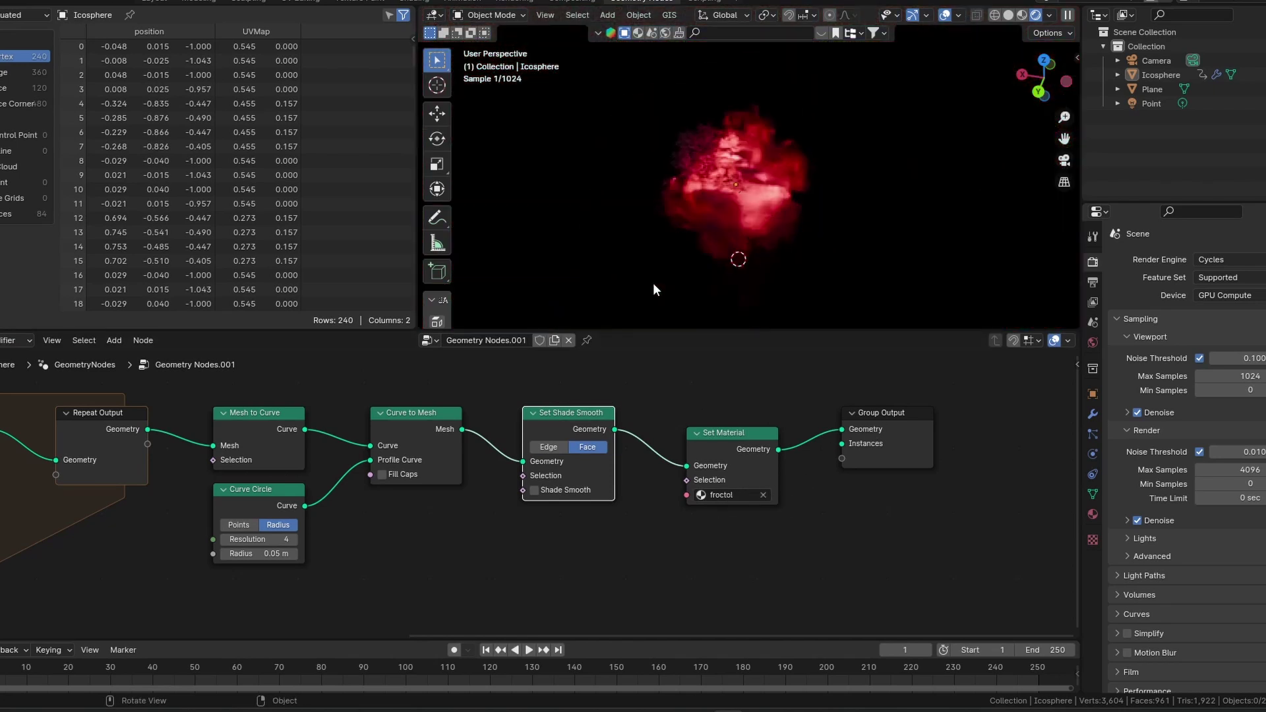
scroll(645, 264, "up", 4)
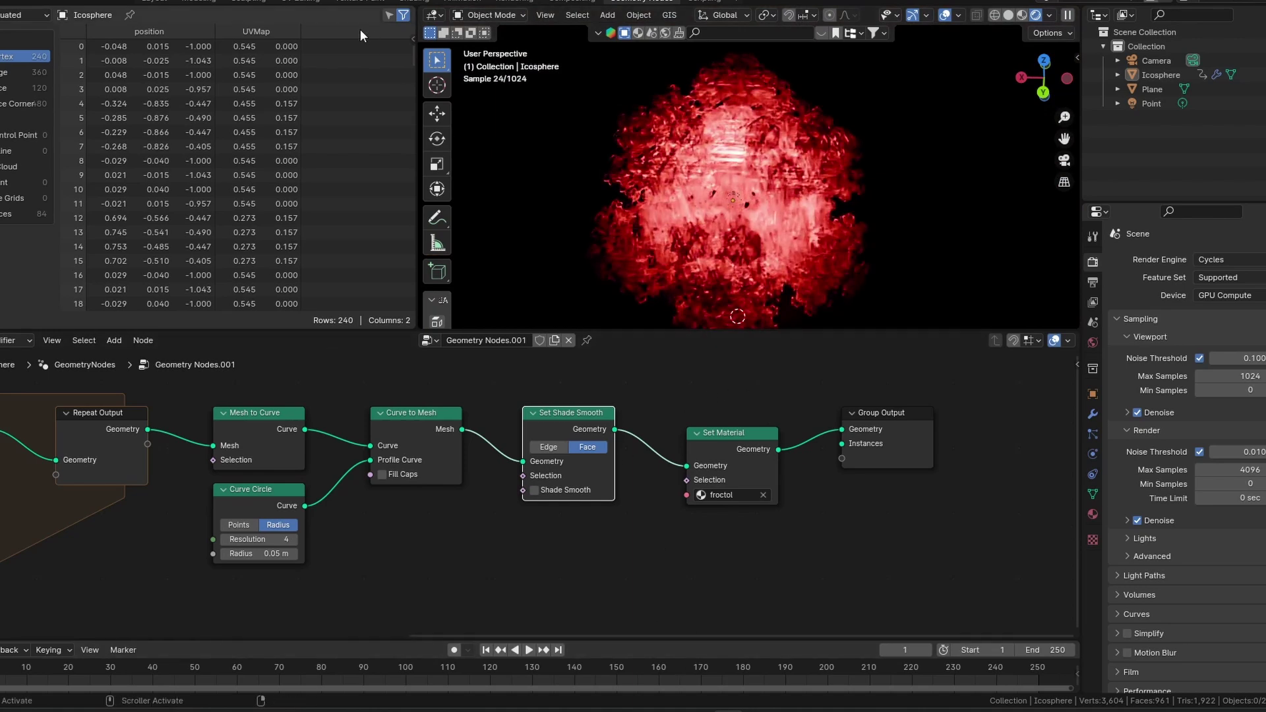
left_click(411, 2)
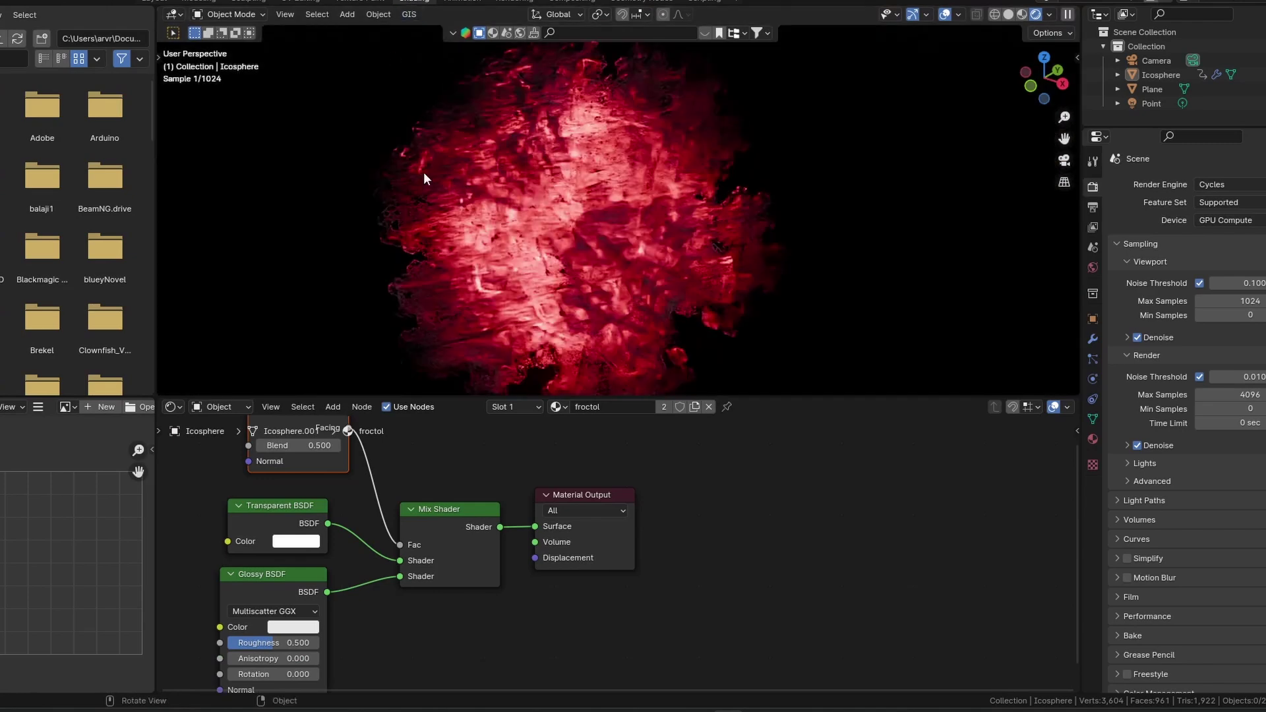